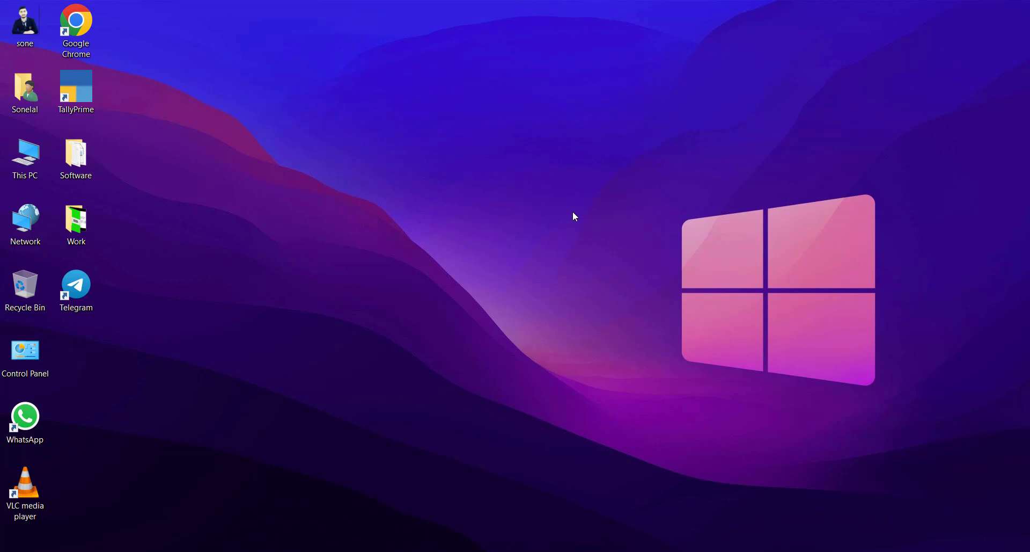
Launch Excel and create a blank workbook
{"action": "key", "text": "super+s"}
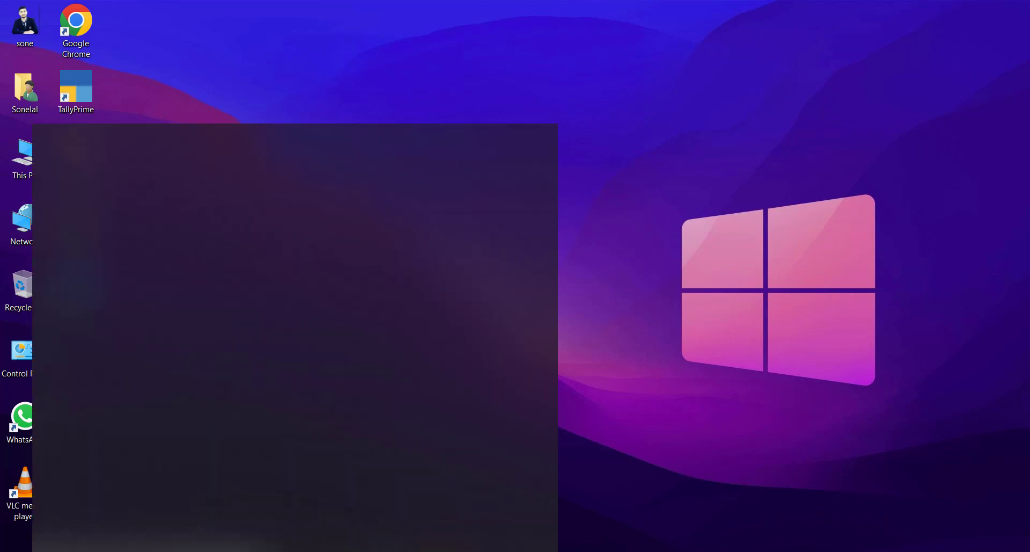
{"action": "type", "text": "ex"}
{"action": "key", "text": "Return"}
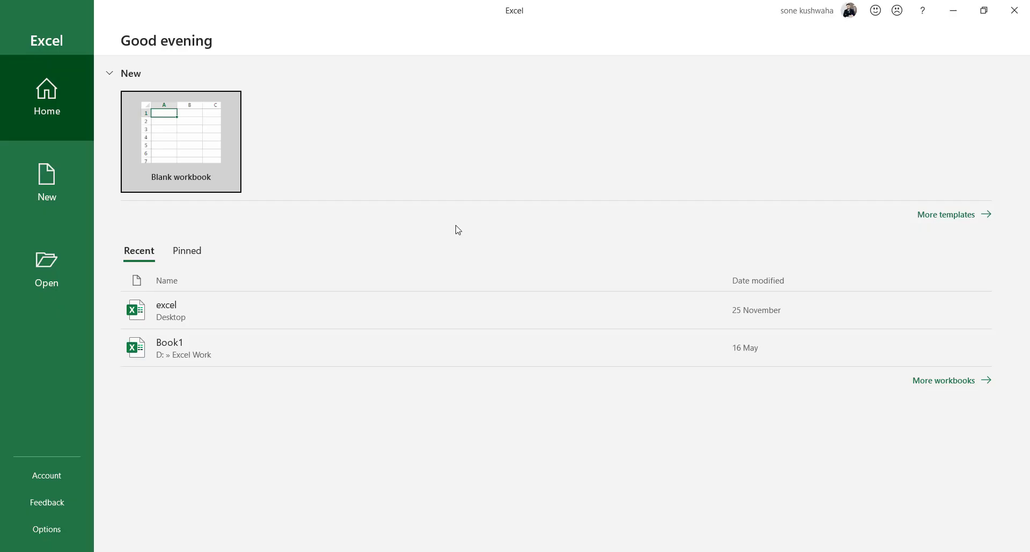
{"action": "left_click", "coordinate": [204, 129]}
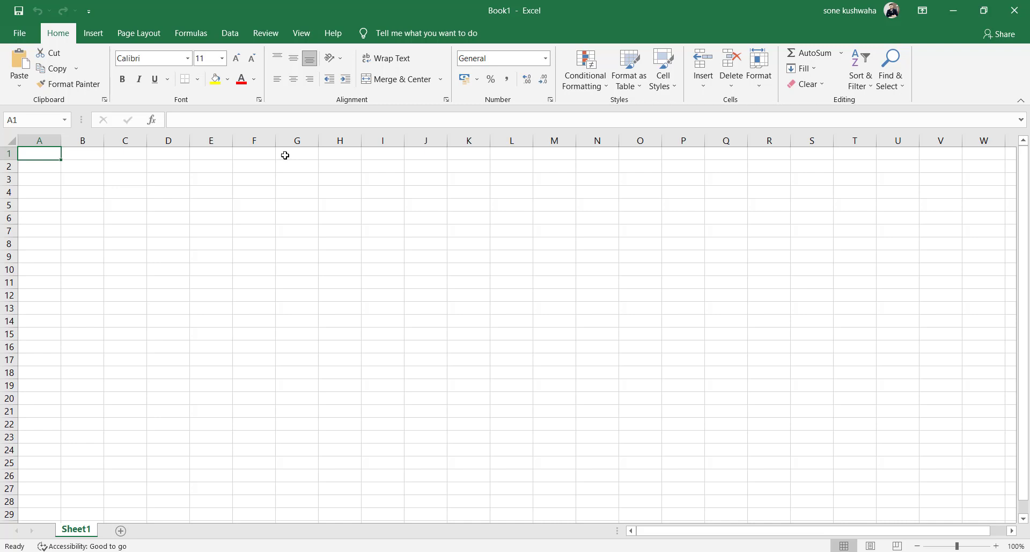
Merge cells G1:N1 without centring and enter the title SALE PURCHASE in the merged cell
{"action": "left_click_drag", "start_coordinate": [285, 155], "coordinate": [580, 156]}
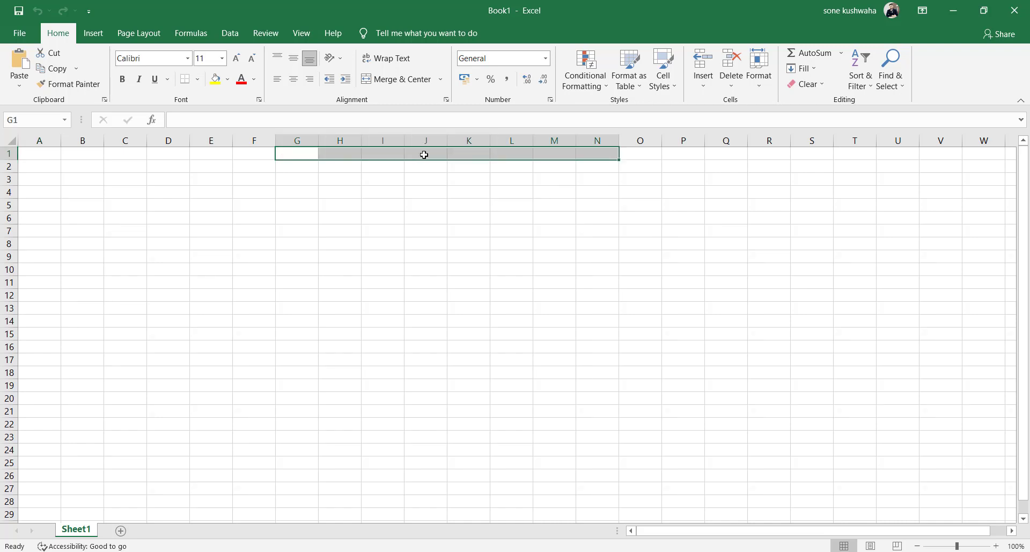
{"action": "left_click", "coordinate": [443, 81]}
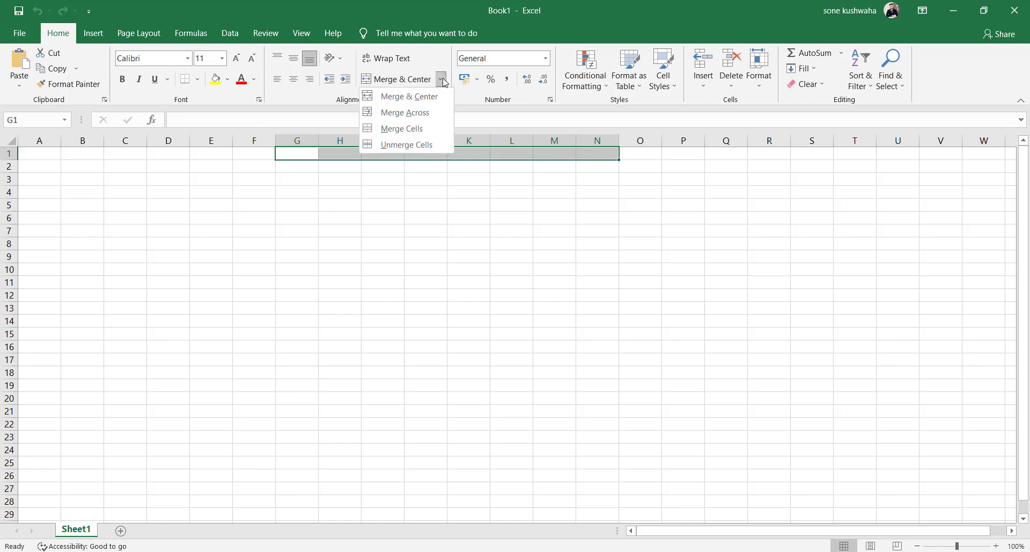
{"action": "left_click", "coordinate": [396, 128]}
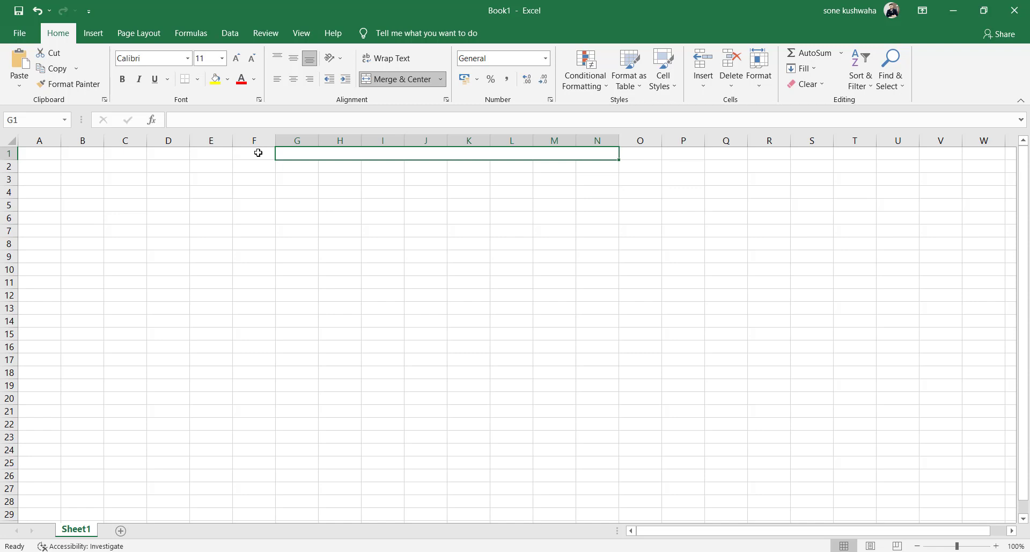
{"action": "type", "text": "S"}
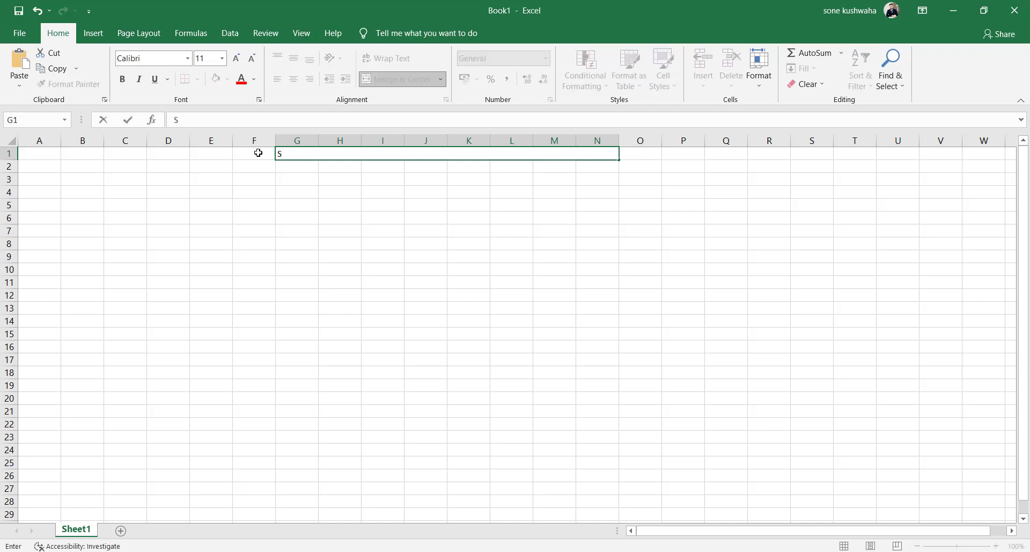
{"action": "type", "text": "ALE PURCHASE"}
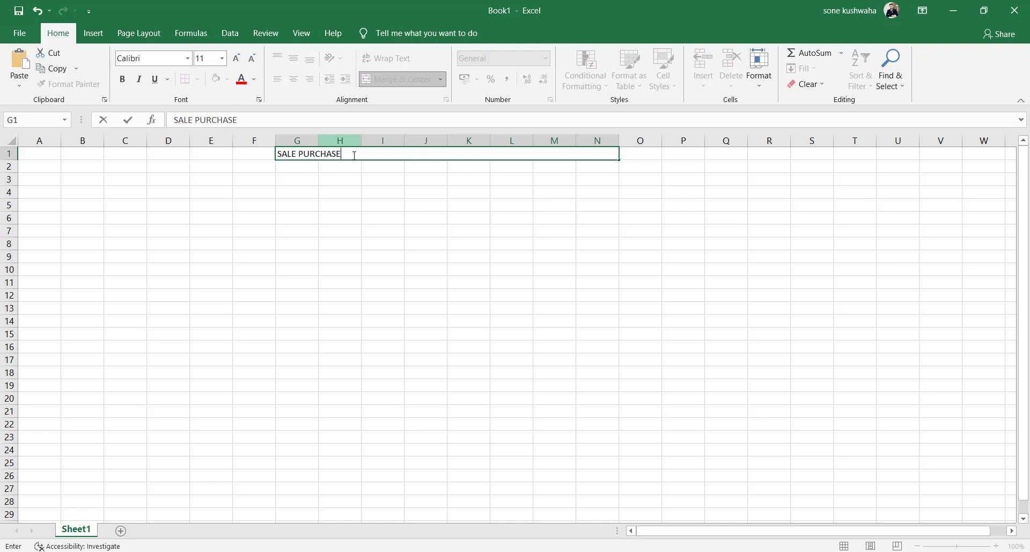
{"action": "key", "text": "shift+Left"}
{"action": "key", "text": "shift+Left"}
{"action": "key", "text": "shift+Left"}
{"action": "key", "text": "shift+Left"}
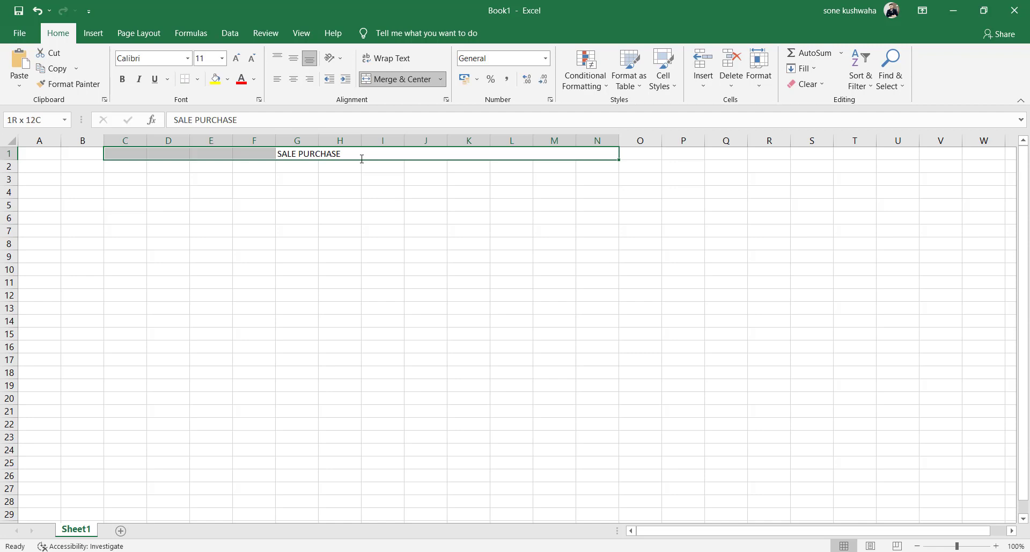
{"action": "key", "text": "shift+Right"}
{"action": "key", "text": "shift+Right"}
{"action": "key", "text": "shift+Right"}
{"action": "key", "text": "shift+Right"}
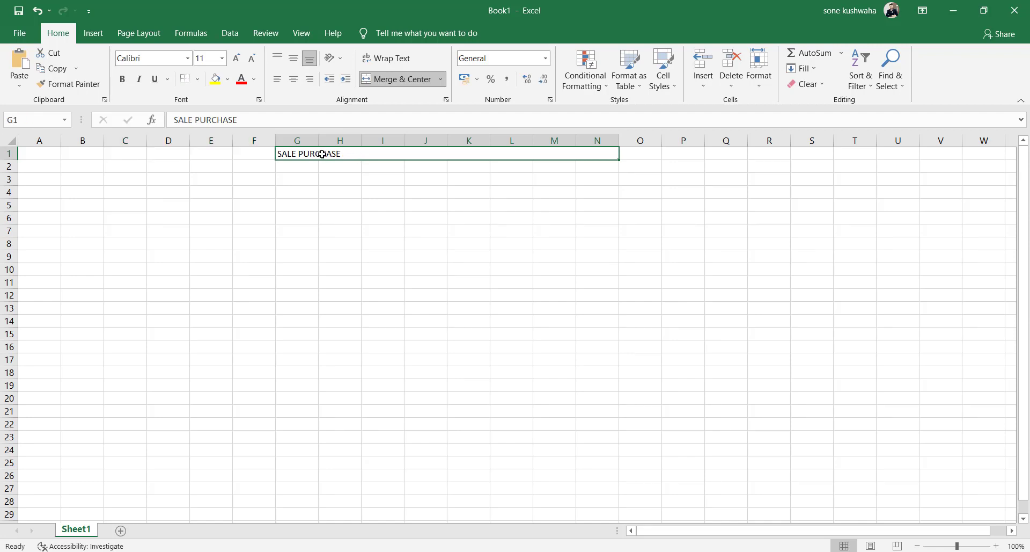
Format the SALE PURCHASE title as horizontally centred, bold 26 pt text on a yellow fill
{"action": "left_click", "coordinate": [295, 81]}
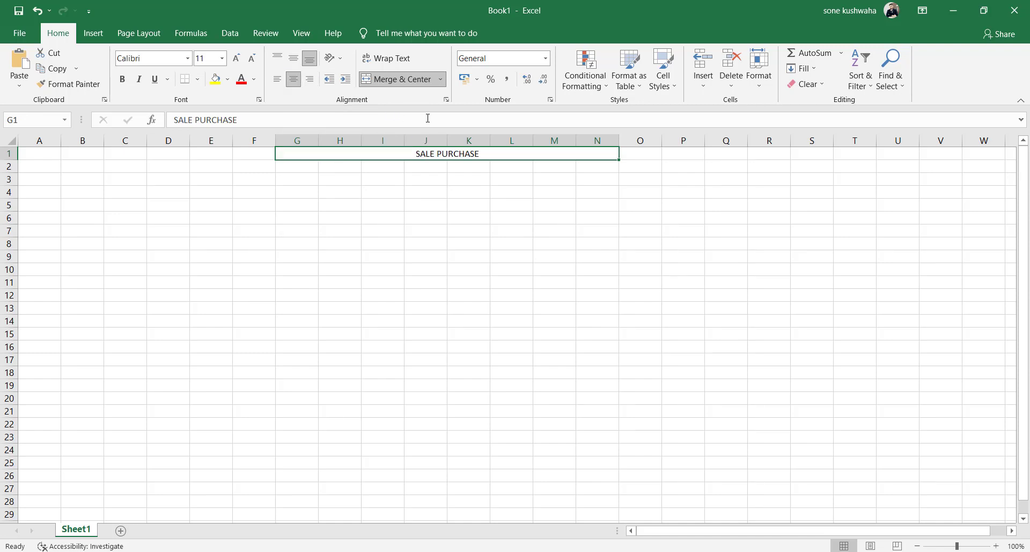
{"action": "left_click", "coordinate": [236, 59]}
{"action": "left_click", "coordinate": [237, 59]}
{"action": "left_click", "coordinate": [236, 59]}
{"action": "left_click", "coordinate": [236, 59]}
{"action": "left_click", "coordinate": [236, 59]}
{"action": "left_click", "coordinate": [236, 59]}
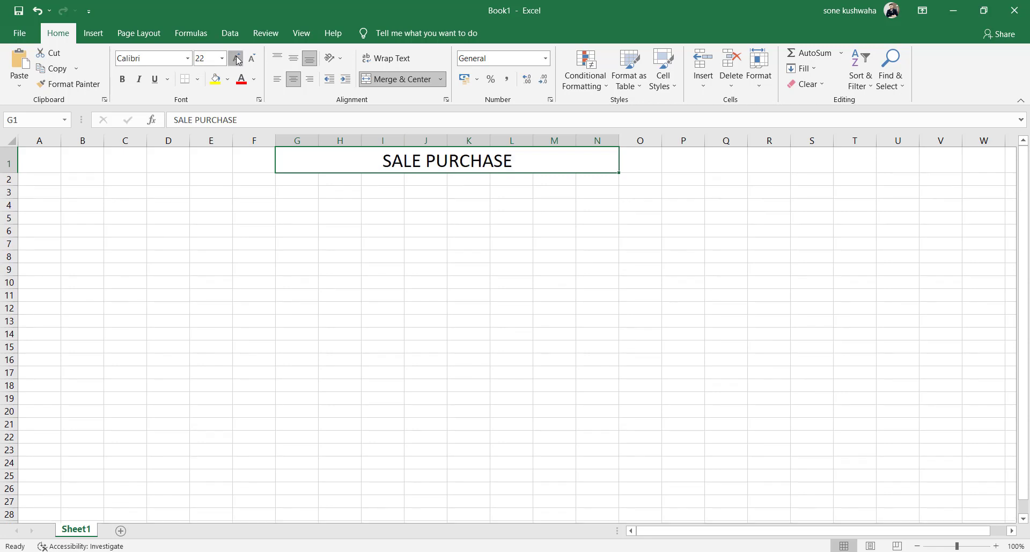
{"action": "left_click", "coordinate": [236, 59]}
{"action": "left_click", "coordinate": [236, 59]}
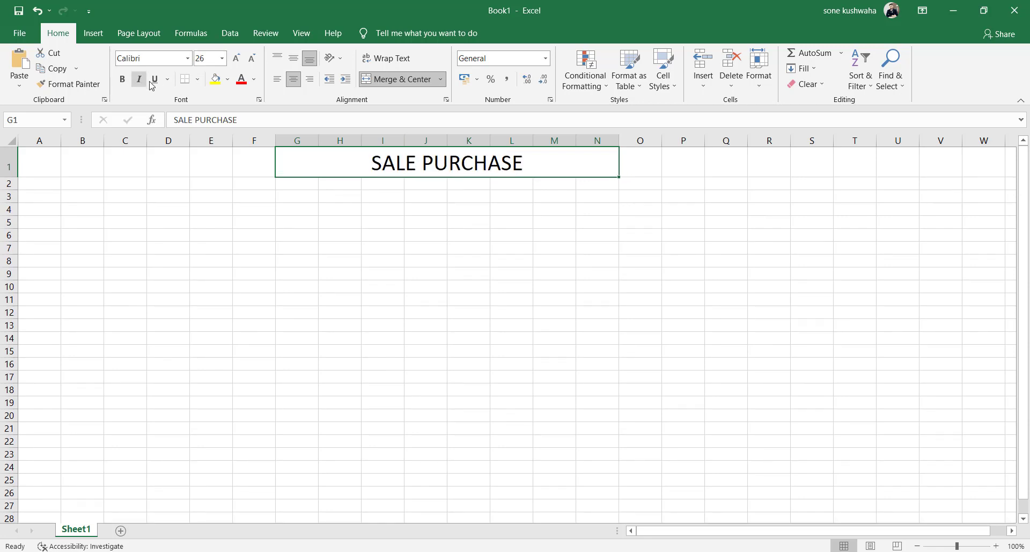
{"action": "left_click", "coordinate": [215, 79]}
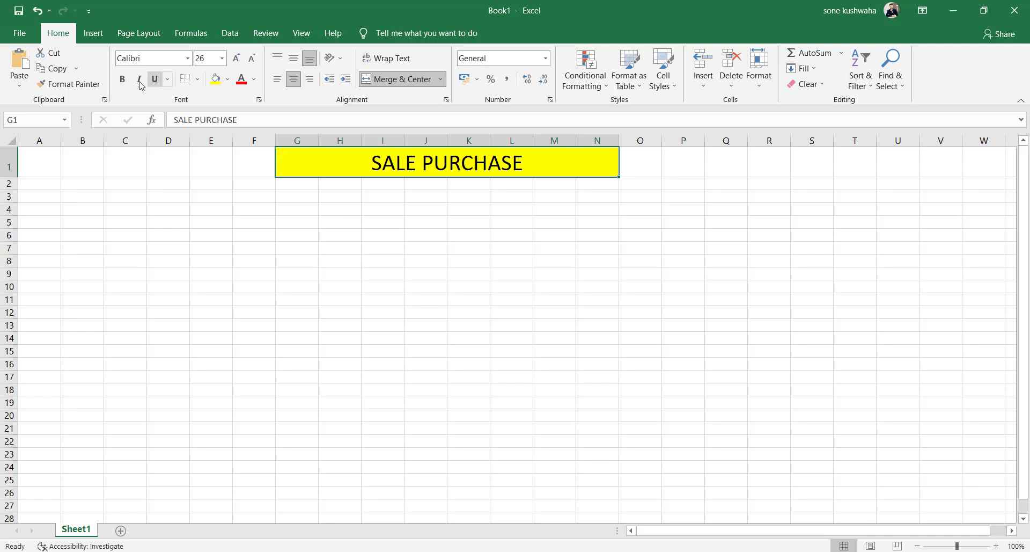
{"action": "left_click", "coordinate": [123, 80]}
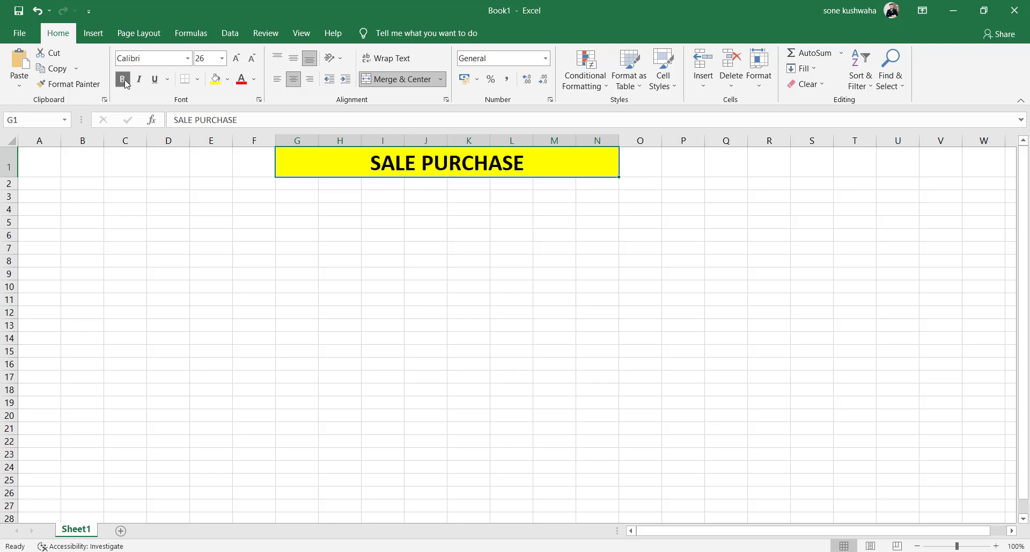
{"action": "key", "text": "Down"}
{"action": "key", "text": "Down"}
{"action": "key", "text": "Left"}
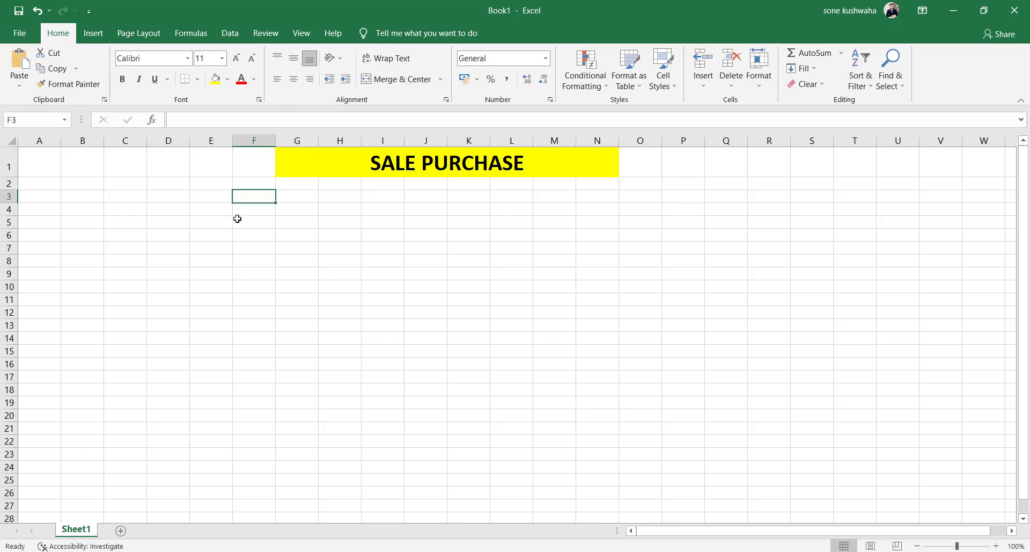
{"action": "type", "text": "S."}
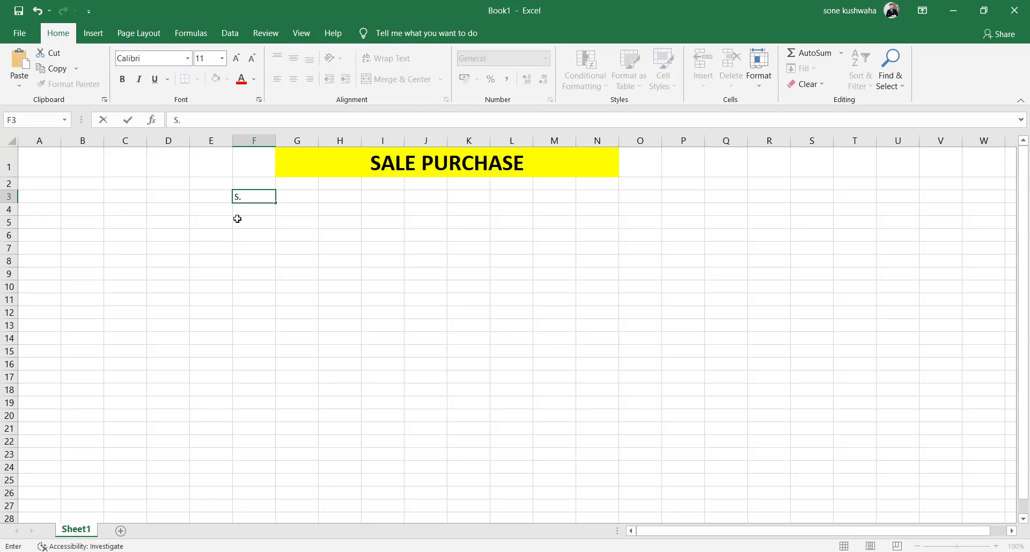
{"action": "type", "text": "N NO."}
{"action": "key", "text": "Left"}
{"action": "key", "text": "Left"}
{"action": "key", "text": "Left"}
{"action": "key", "text": "Right"}
{"action": "key", "text": "Right"}
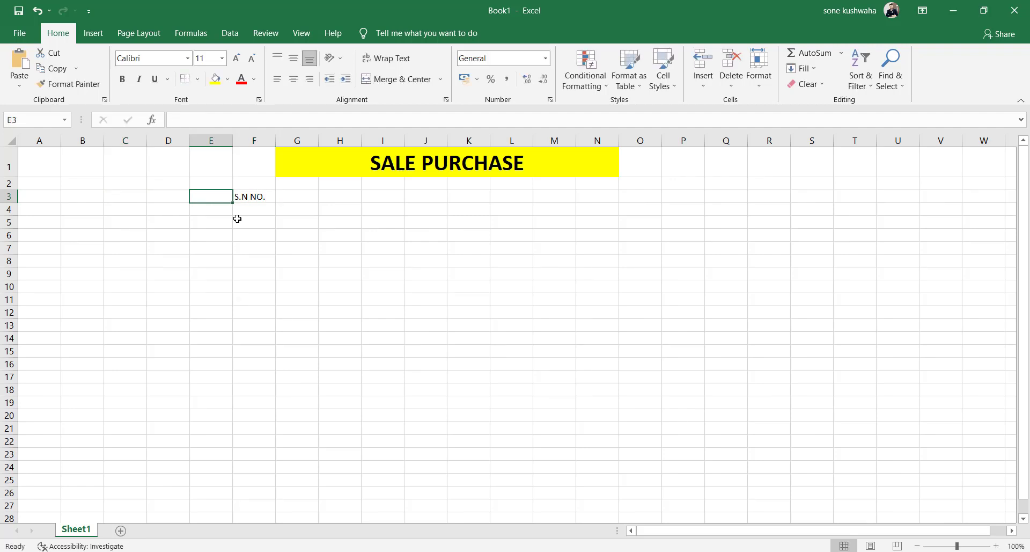
{"action": "key", "text": "Right"}
{"action": "key", "text": "BackSpace"}
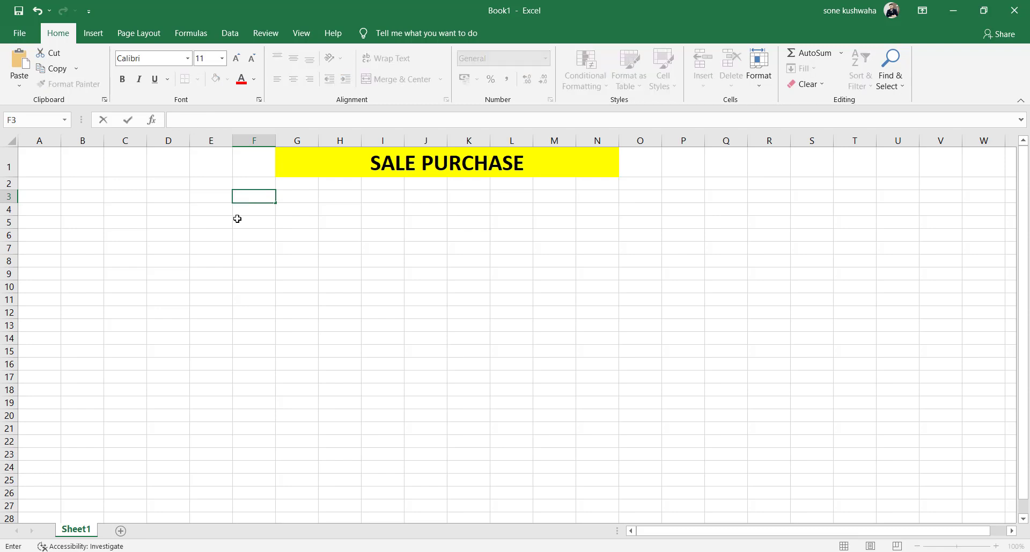
Enter the column headers S.R NO, ITEM, STOCK, SALE, PURCHSE and TOTAL across cells F3:K3
{"action": "type", "text": "S.R NO"}
{"action": "key", "text": "Right"}
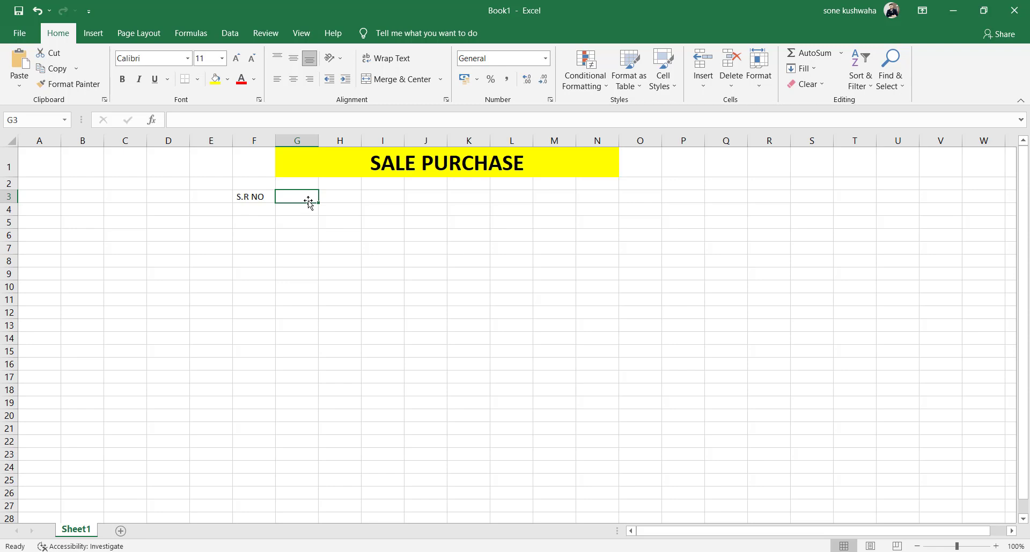
{"action": "type", "text": "ITEM"}
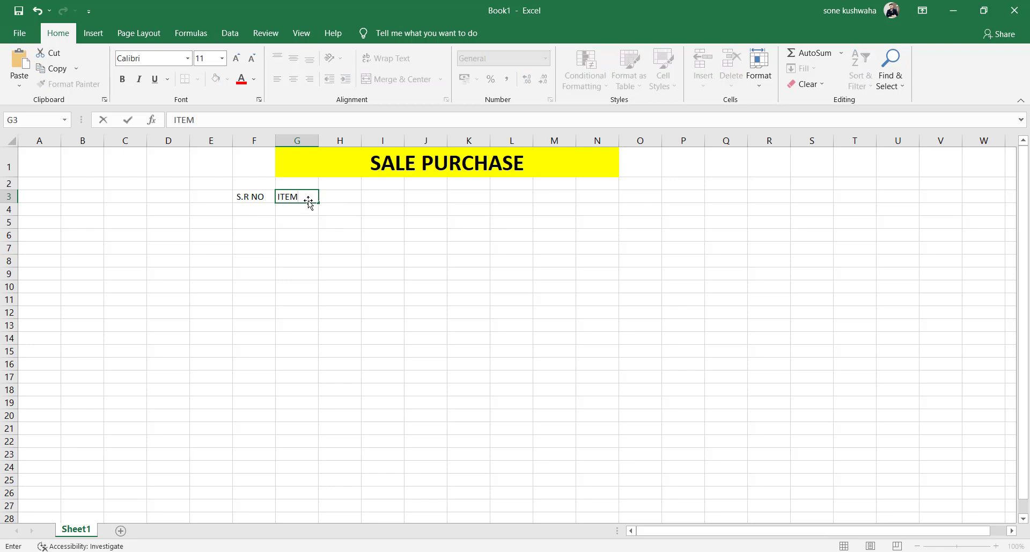
{"action": "key", "text": "Right"}
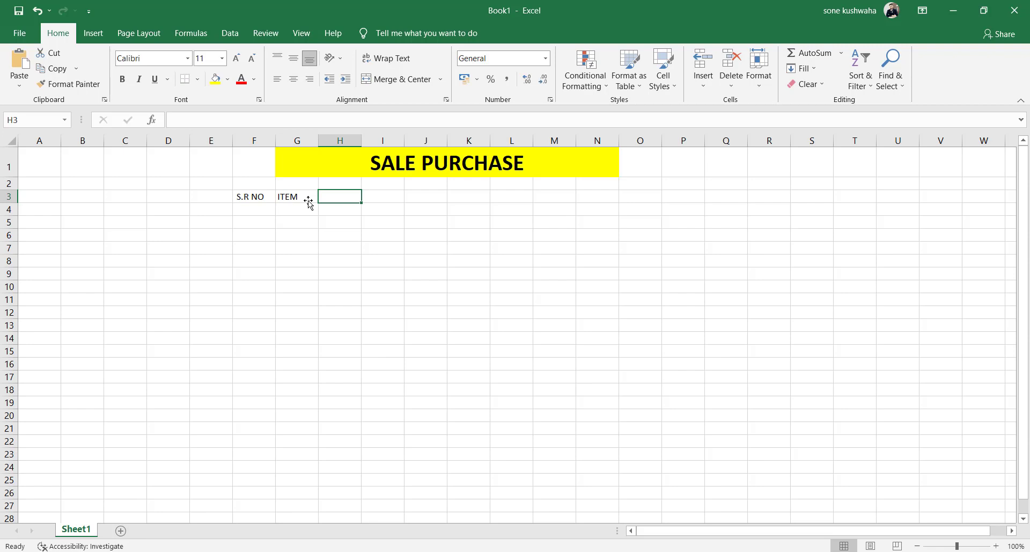
{"action": "type", "text": "STOCK"}
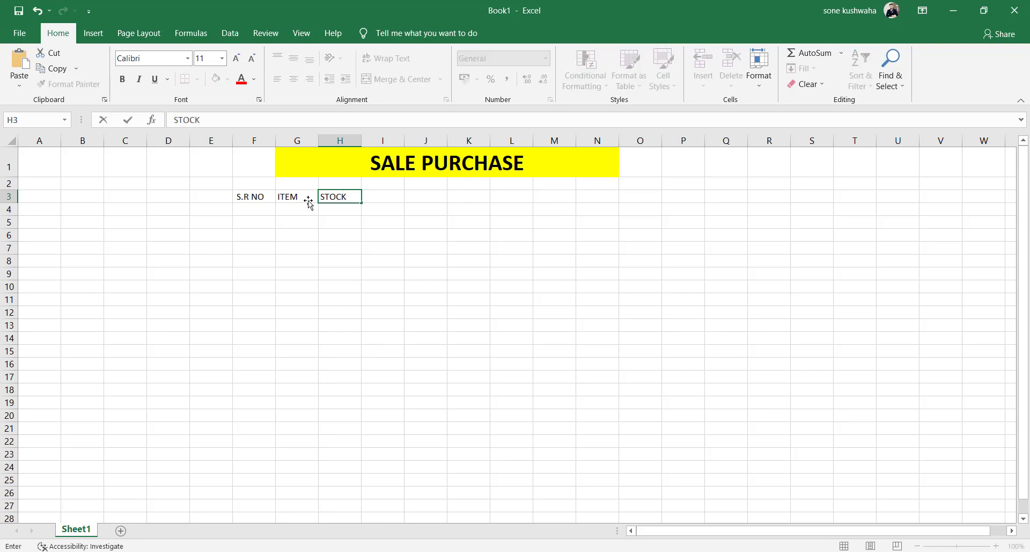
{"action": "key", "text": "Right"}
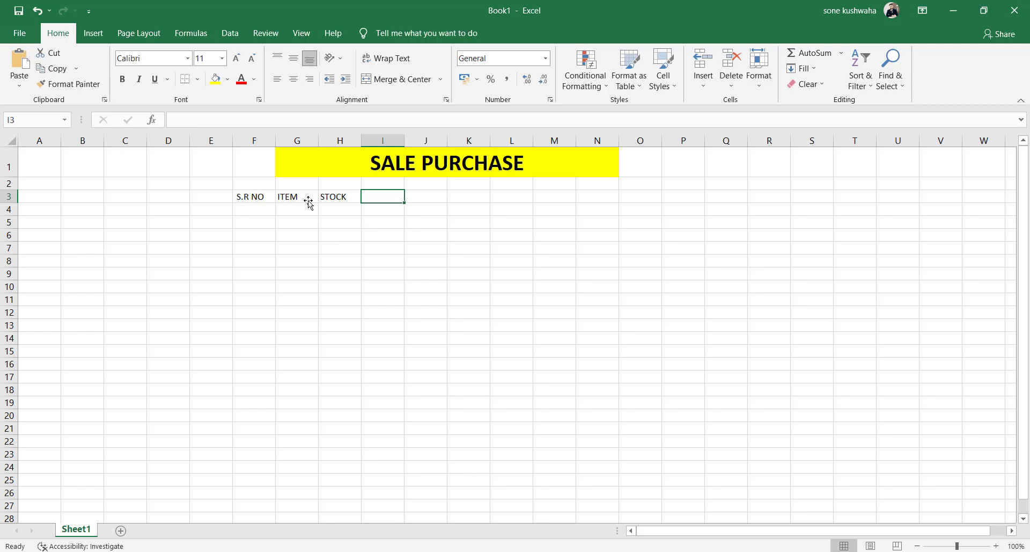
{"action": "type", "text": "SALE"}
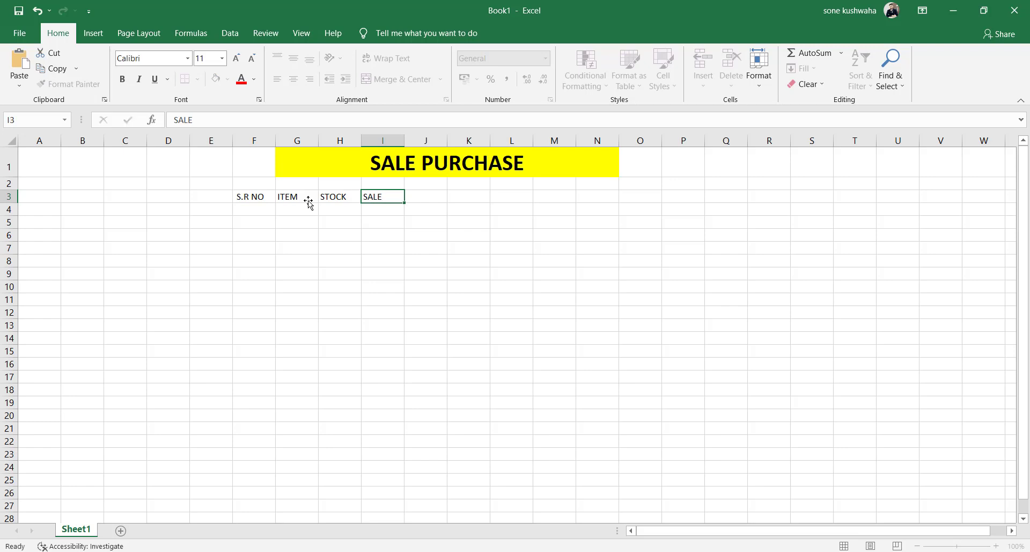
{"action": "key", "text": "Right"}
{"action": "type", "text": "PURCH"}
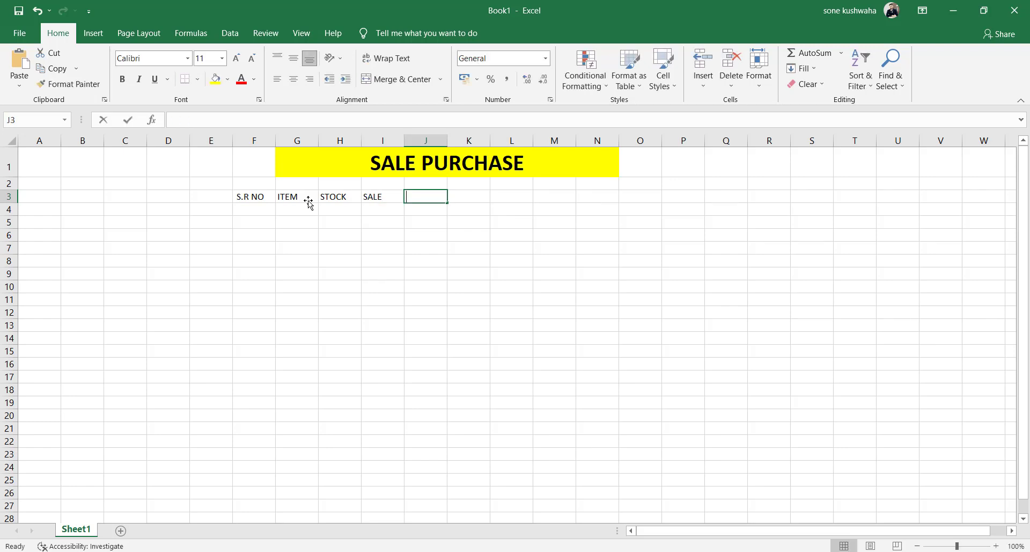
{"action": "type", "text": "SE"}
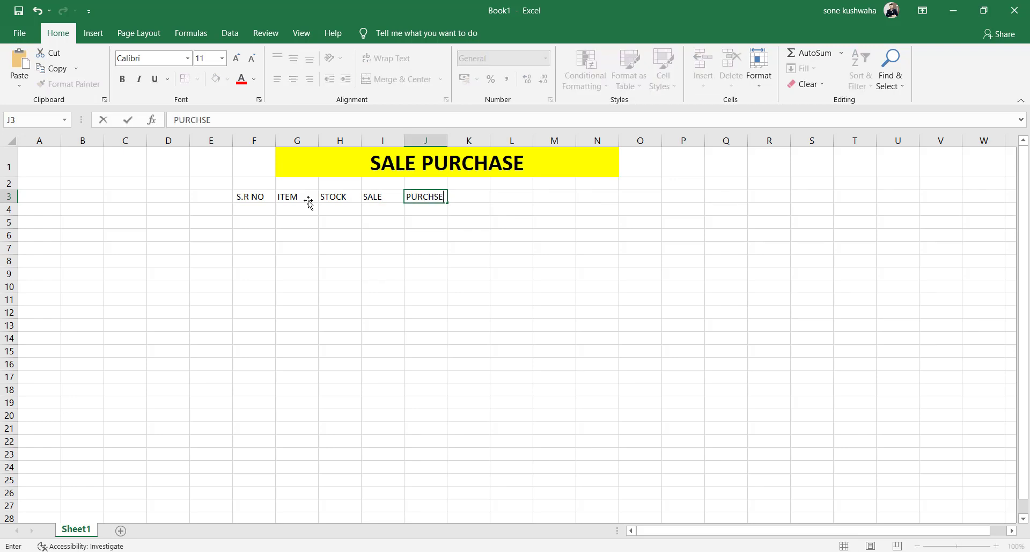
{"action": "key", "text": "Right"}
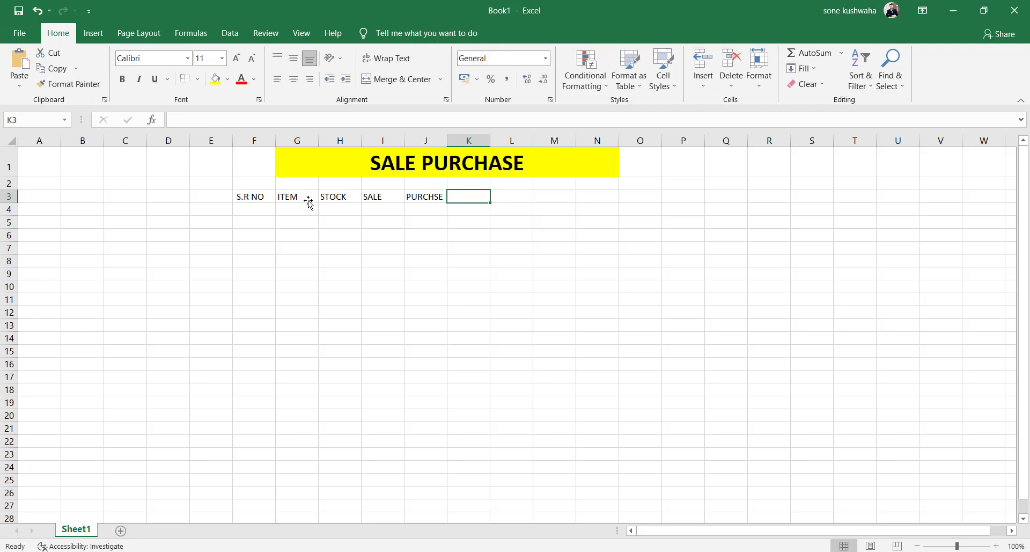
{"action": "type", "text": "T"}
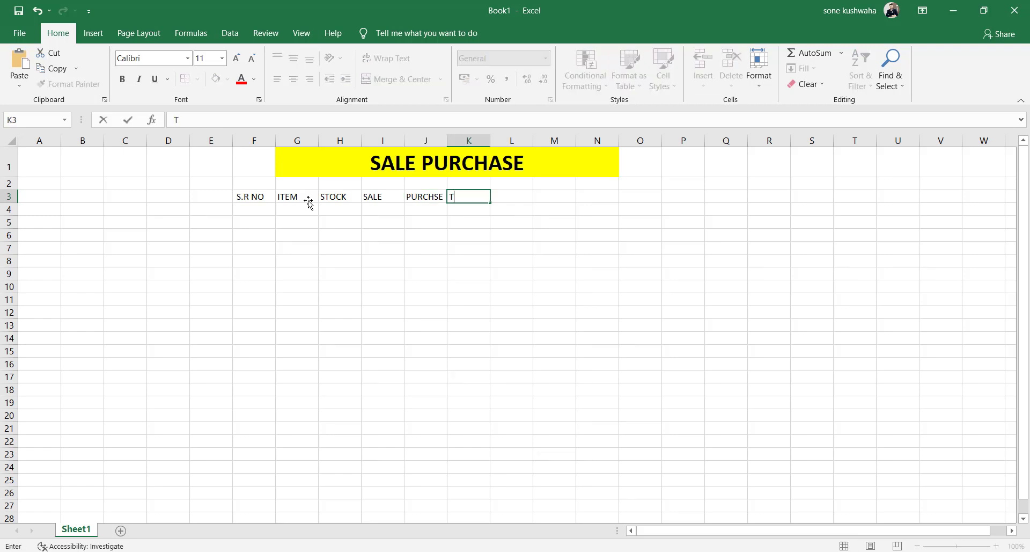
{"action": "type", "text": "OTAL"}
{"action": "key", "text": "Return"}
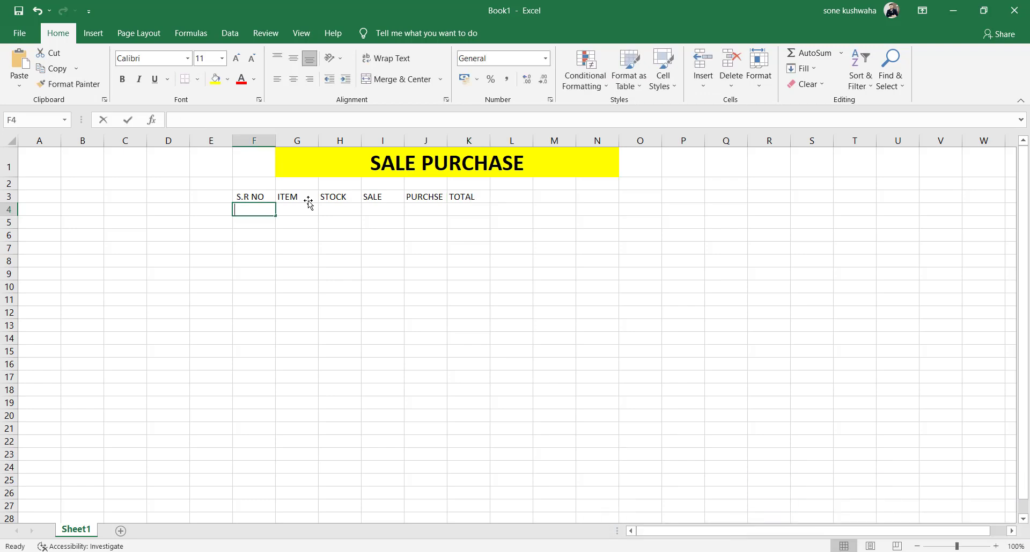
Number the rows 1 to 10 in F4:F13 by entering 1 and 2 and extending the series downward
{"action": "type", "text": "1"}
{"action": "left_click", "coordinate": [253, 224]}
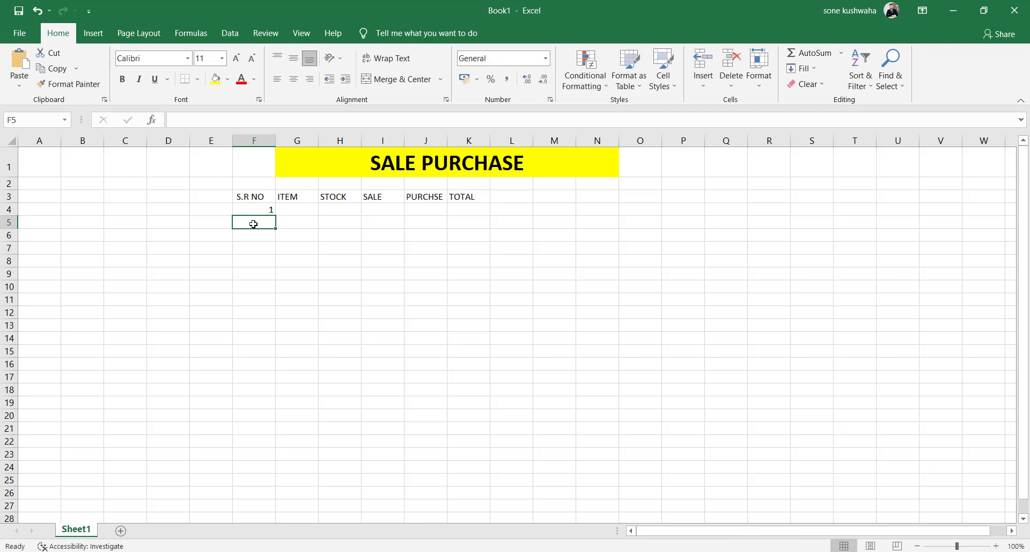
{"action": "type", "text": "2"}
{"action": "left_click", "coordinate": [245, 210]}
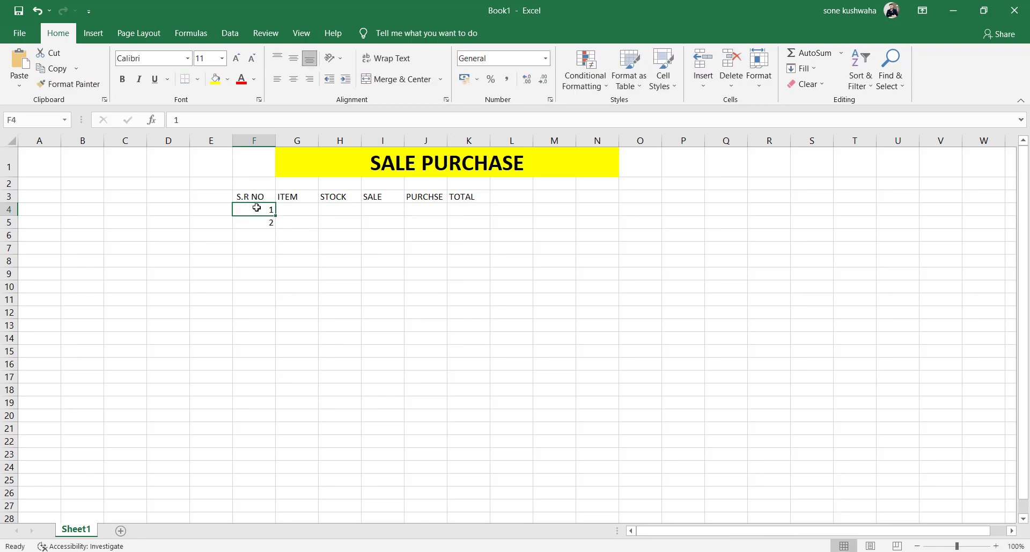
{"action": "left_click_drag", "start_coordinate": [250, 210], "coordinate": [275, 329]}
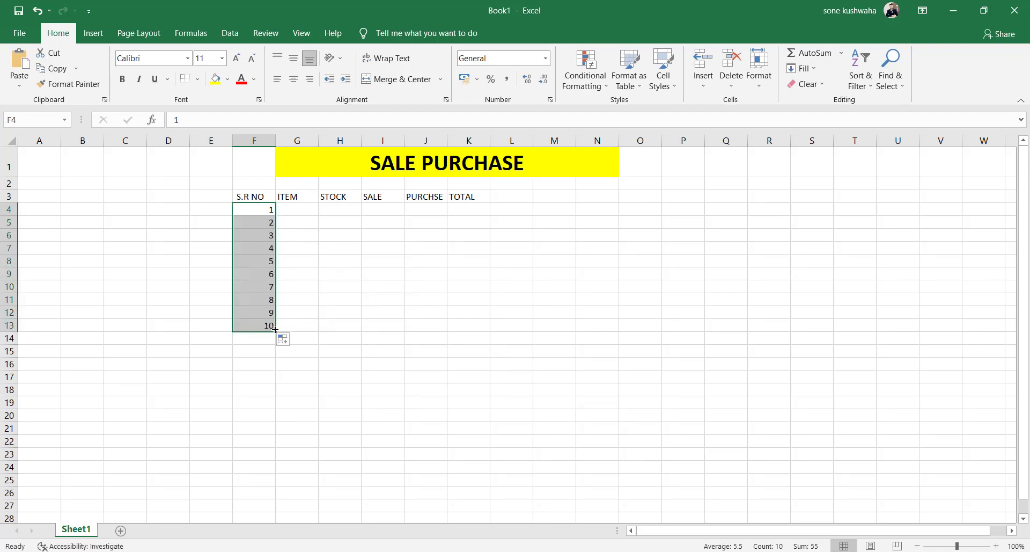
Enter the item names TABLE, JUG, MOUSE, KEYBOARD and MONITER in cells G4:G8 of the ITEM column
{"action": "left_click", "coordinate": [290, 211]}
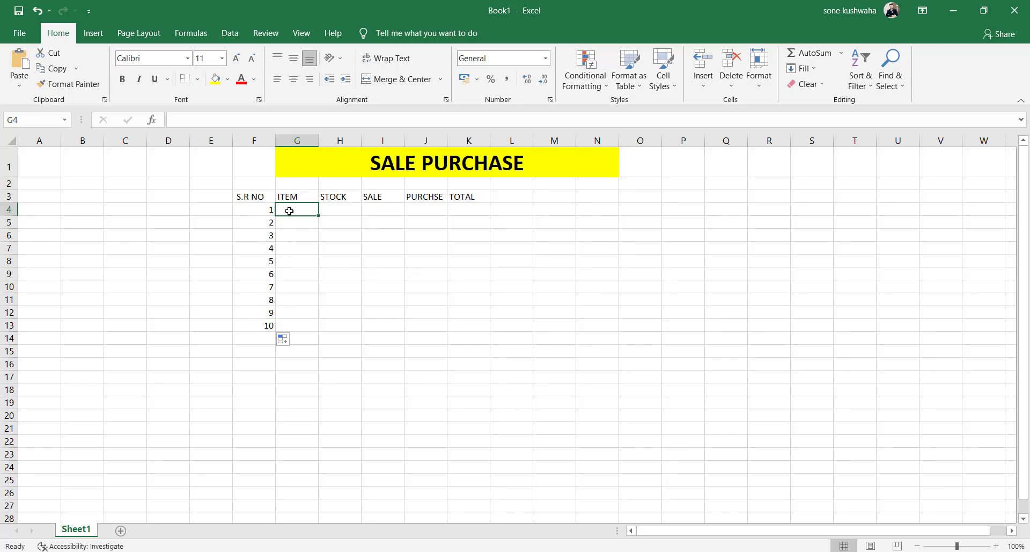
{"action": "type", "text": "TABLE"}
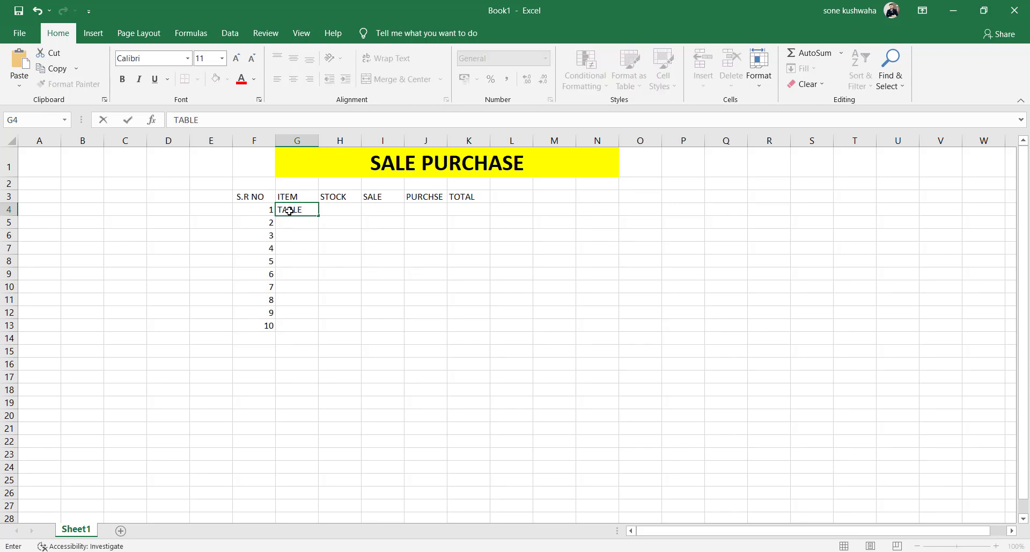
{"action": "key", "text": "Return"}
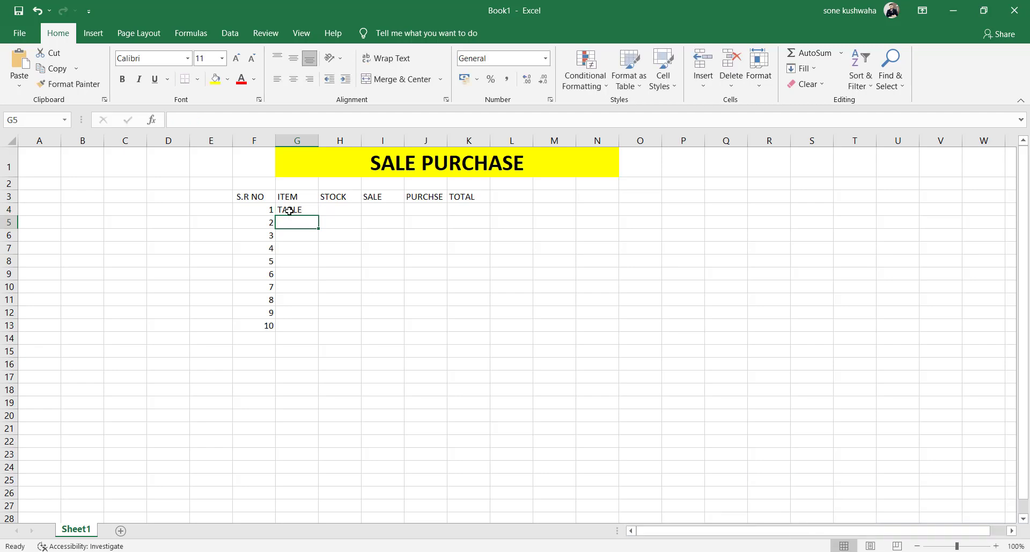
{"action": "type", "text": "JUG"}
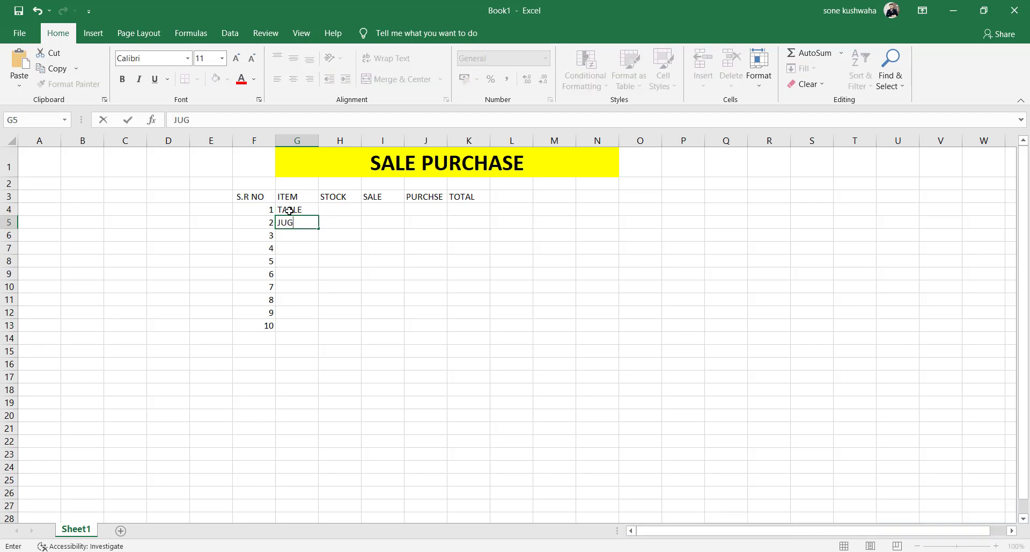
{"action": "key", "text": "Return"}
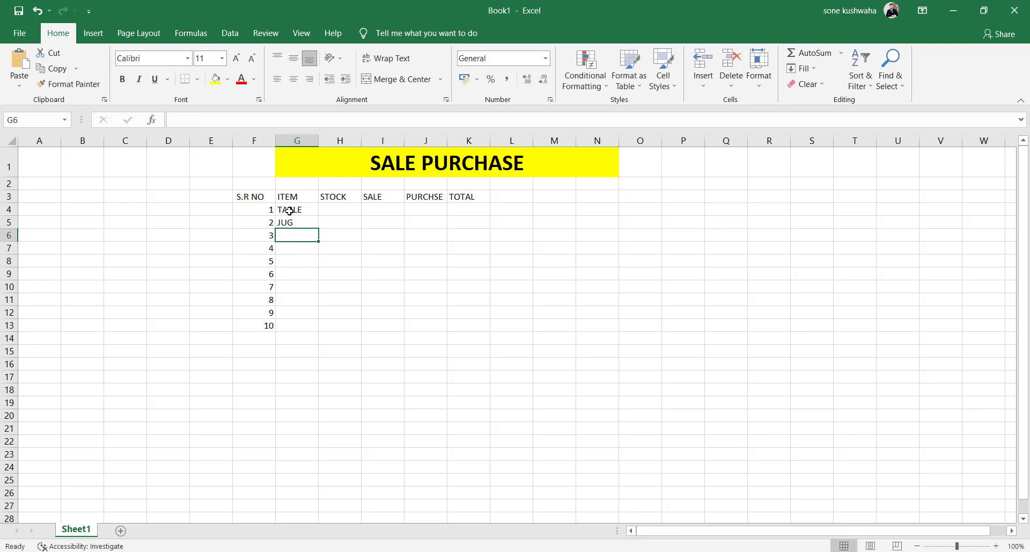
{"action": "type", "text": "MOUSE"}
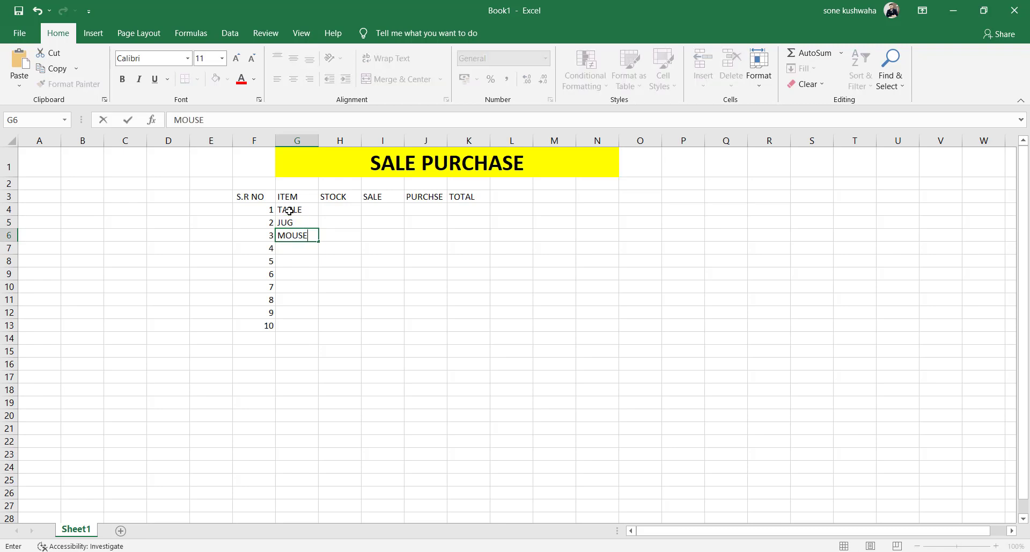
{"action": "key", "text": "Return"}
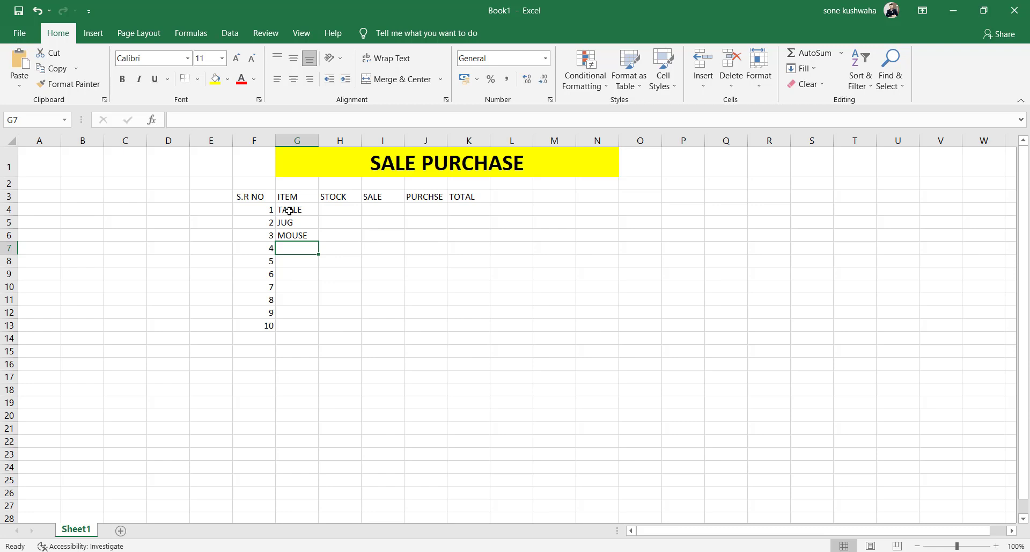
{"action": "type", "text": "KEY"}
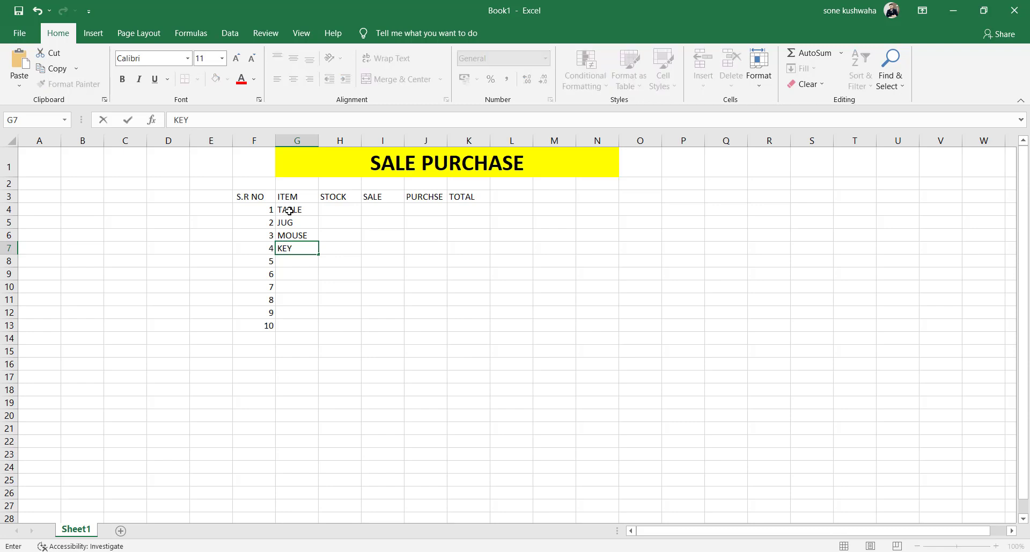
{"action": "type", "text": "BOARD"}
{"action": "key", "text": "Return"}
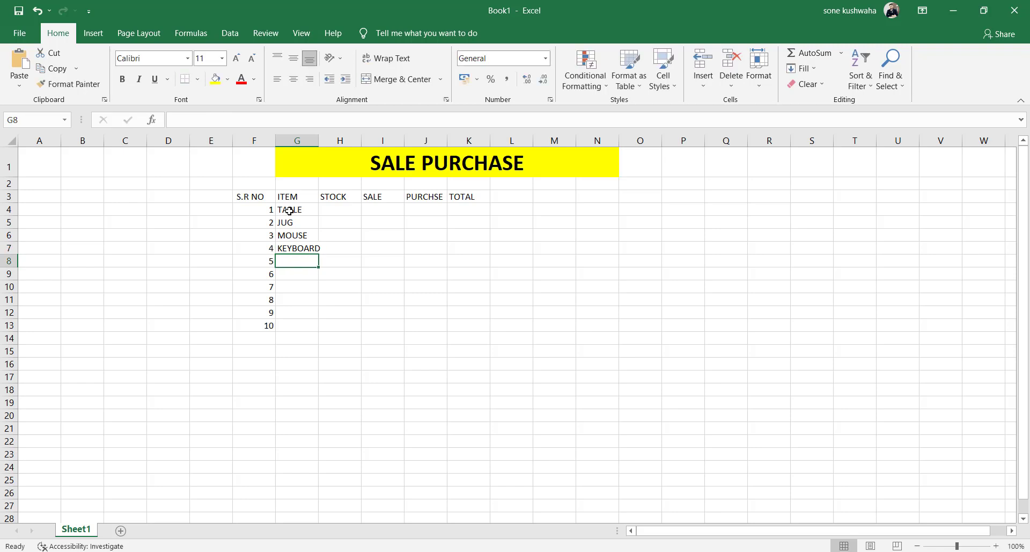
{"action": "type", "text": "MONITER"}
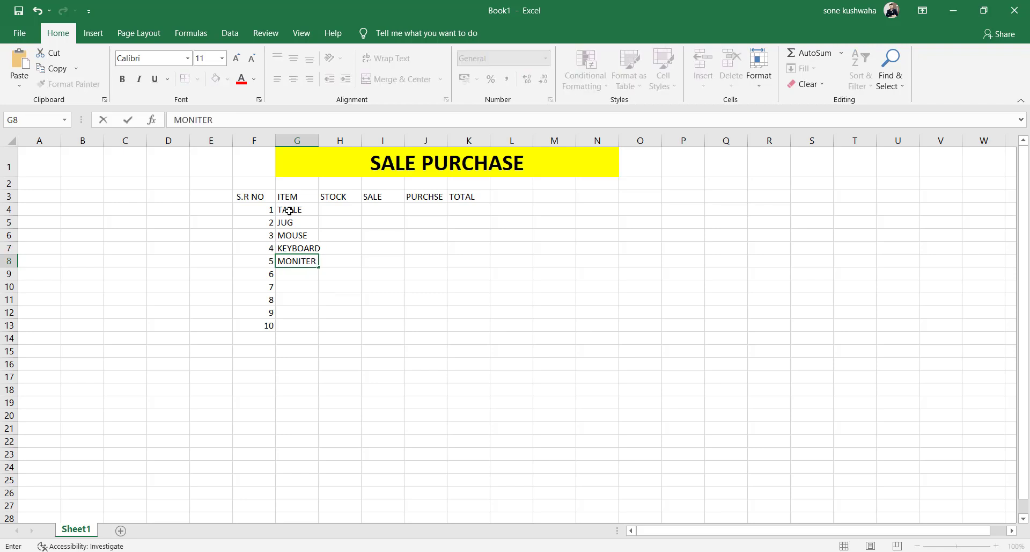
{"action": "key", "text": "Return"}
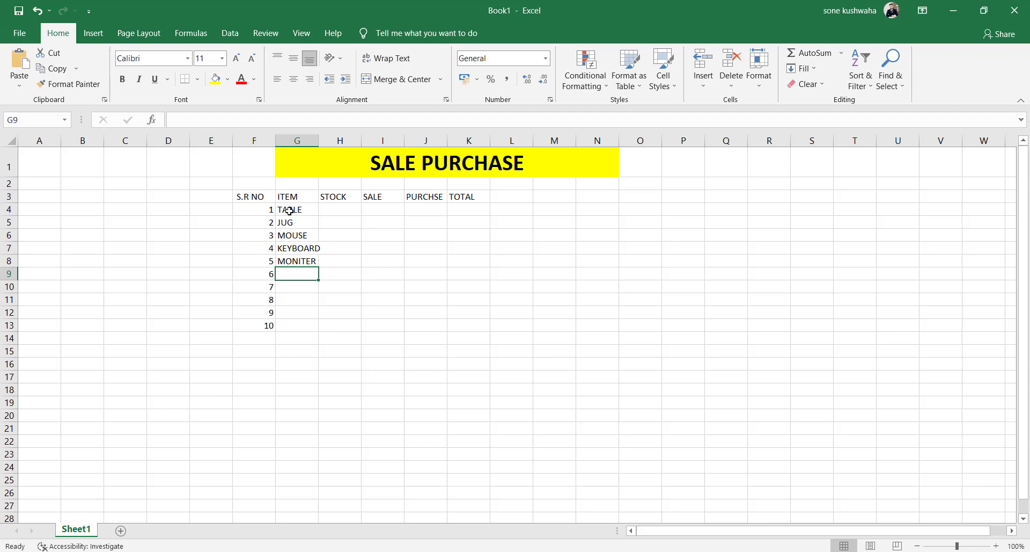
Complete the ITEM column by entering CPU, OIL, CHAIR, BENCH and BED in cells G9:G13
{"action": "key", "text": "BackSpace"}
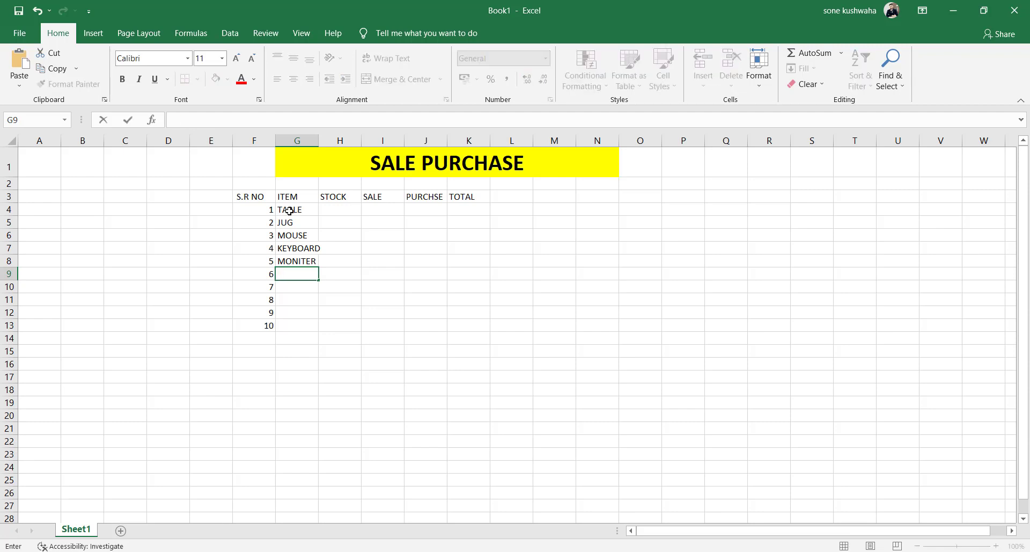
{"action": "type", "text": "CPU"}
{"action": "key", "text": "Return"}
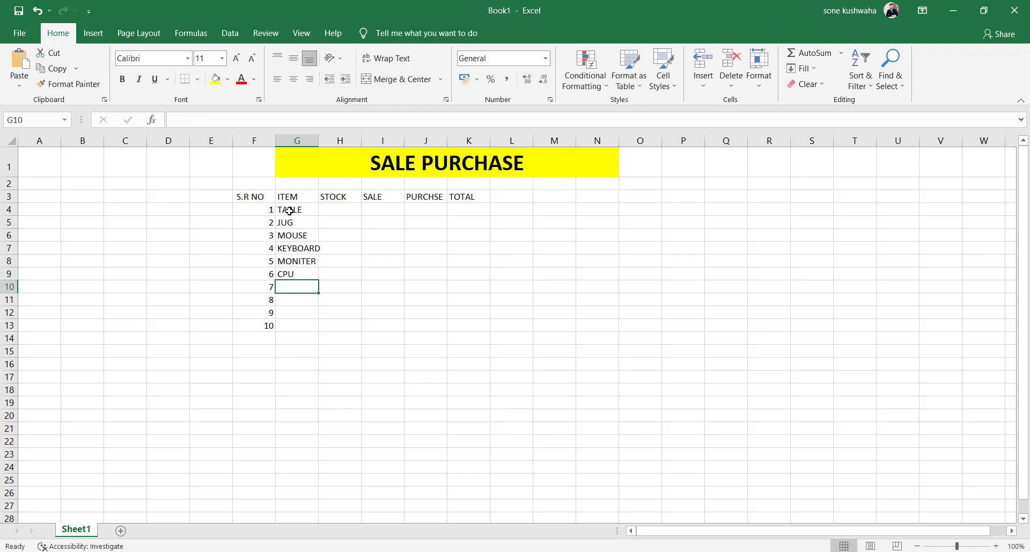
{"action": "type", "text": "OIL"}
{"action": "key", "text": "Return"}
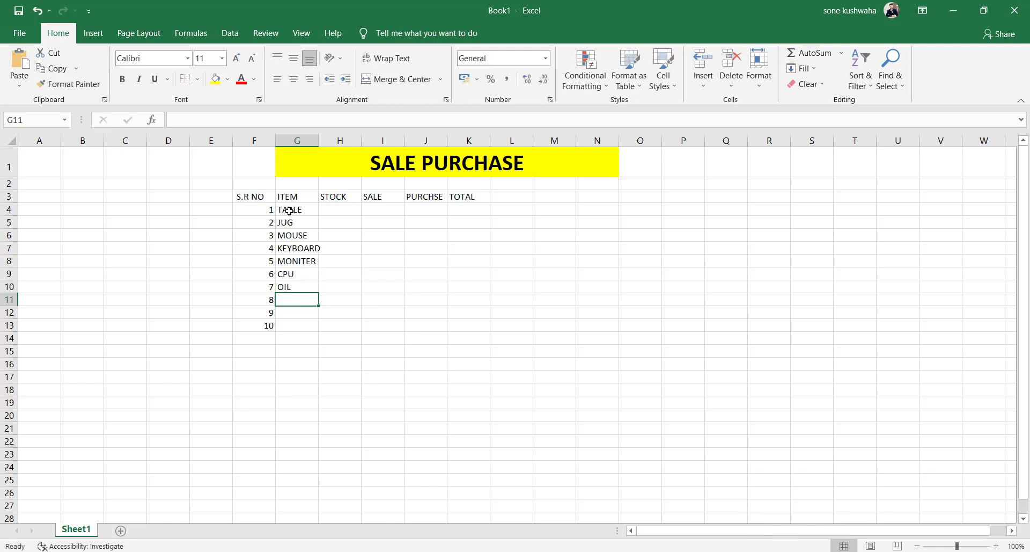
{"action": "type", "text": "CHAIR"}
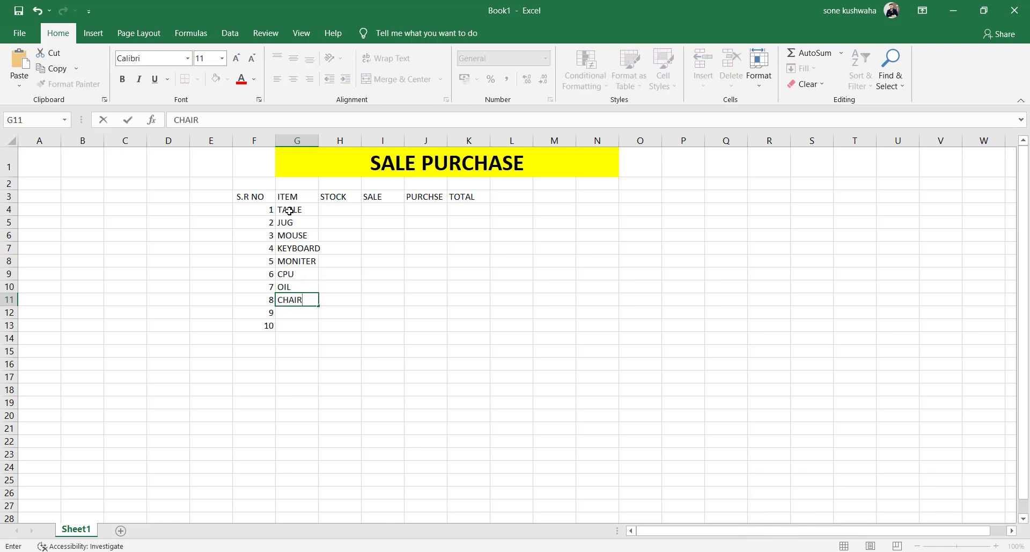
{"action": "key", "text": "Return"}
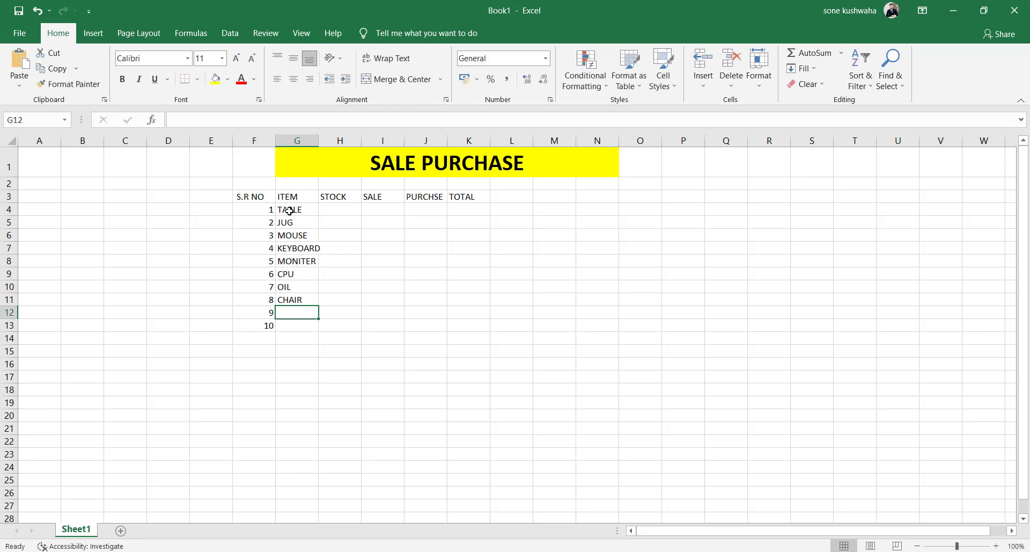
{"action": "type", "text": "BEN"}
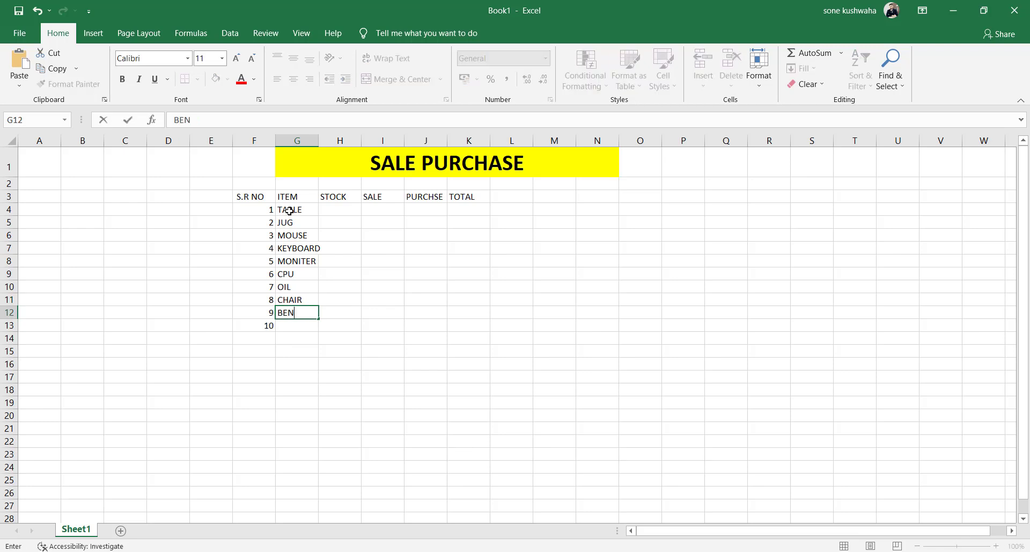
{"action": "type", "text": "CH"}
{"action": "key", "text": "Return"}
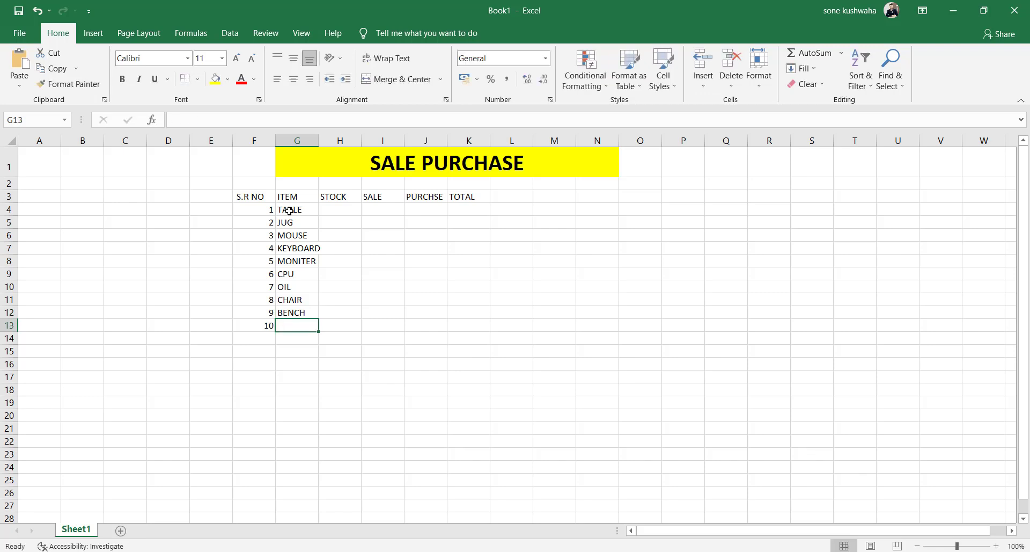
{"action": "type", "text": "BED"}
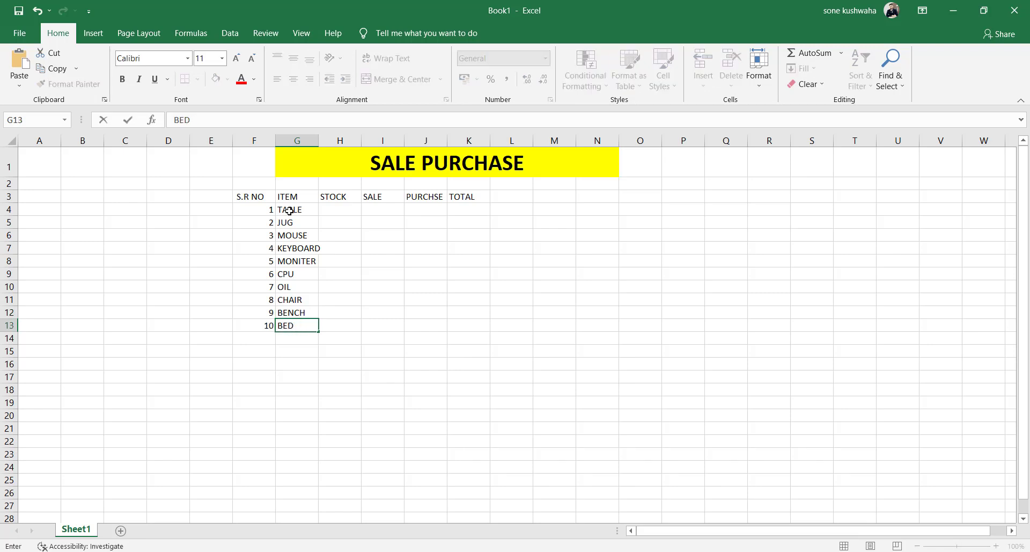
{"action": "key", "text": "Return"}
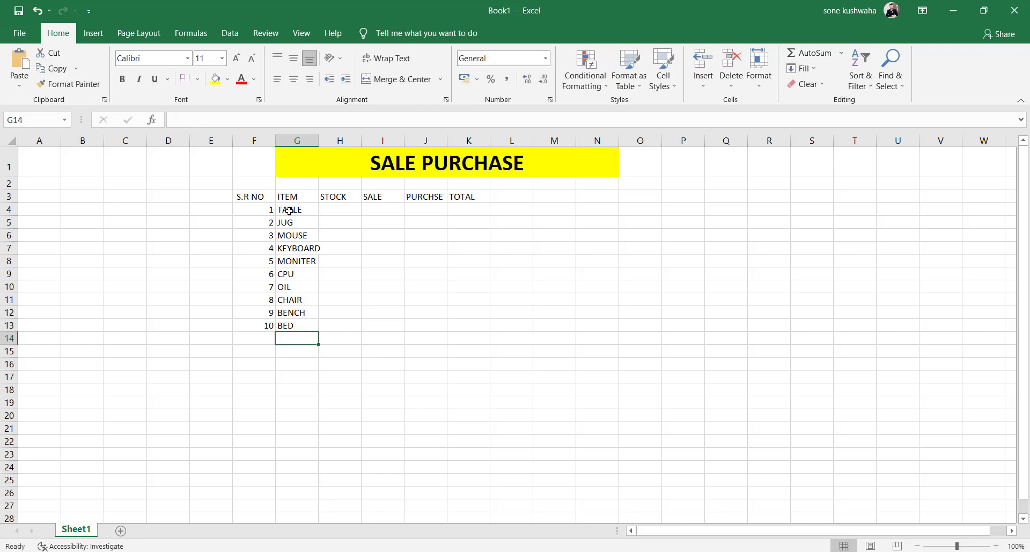
Enter the stock quantities 80, 60, 40, 70 and 50 in H4:H8 for the items TABLE through MONITER
{"action": "left_click", "coordinate": [335, 208]}
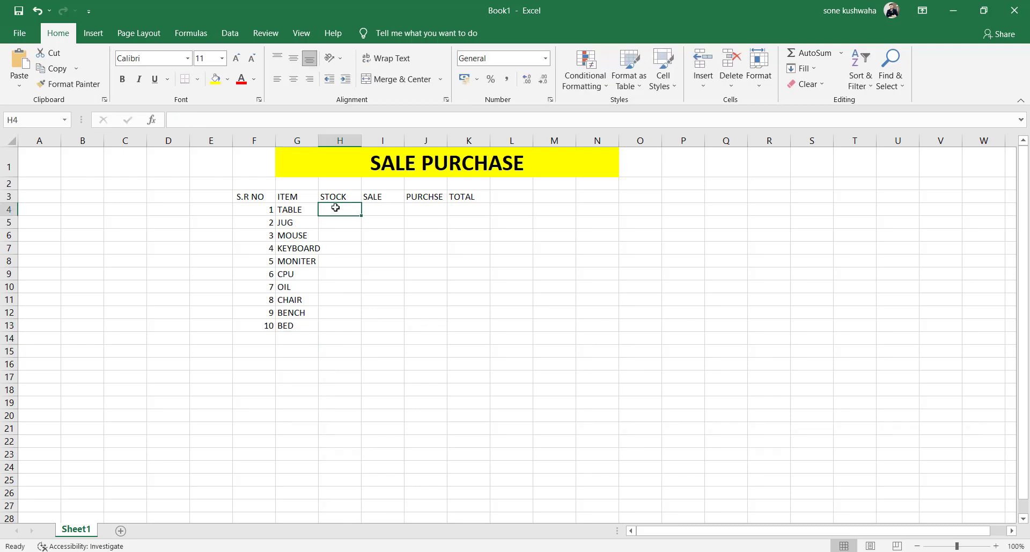
{"action": "type", "text": "80"}
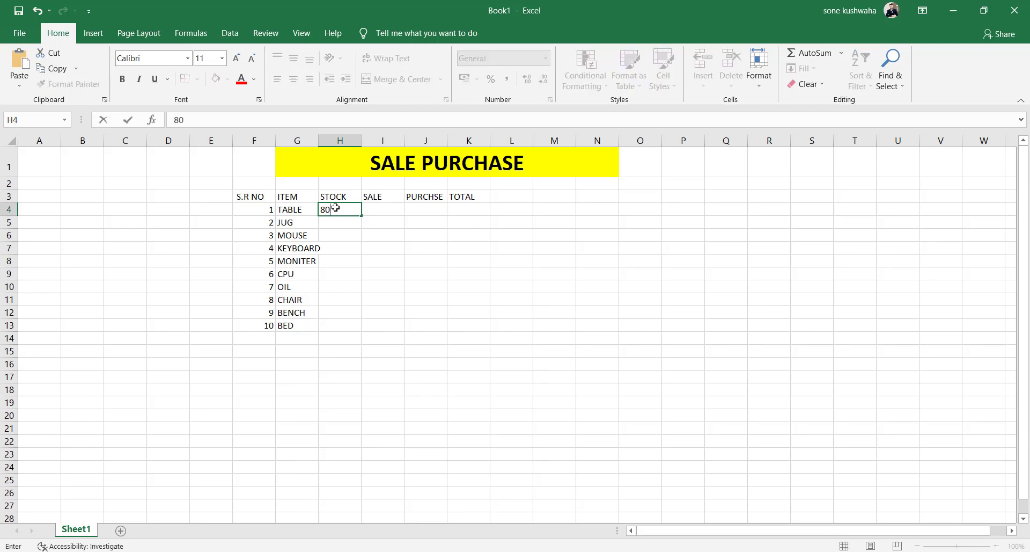
{"action": "key", "text": "Return"}
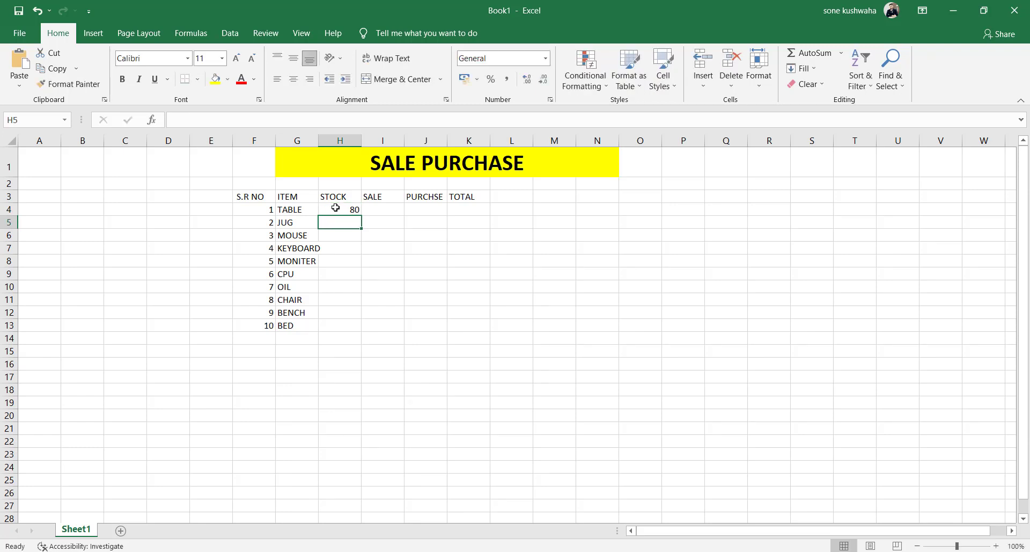
{"action": "type", "text": "60"}
{"action": "key", "text": "Return"}
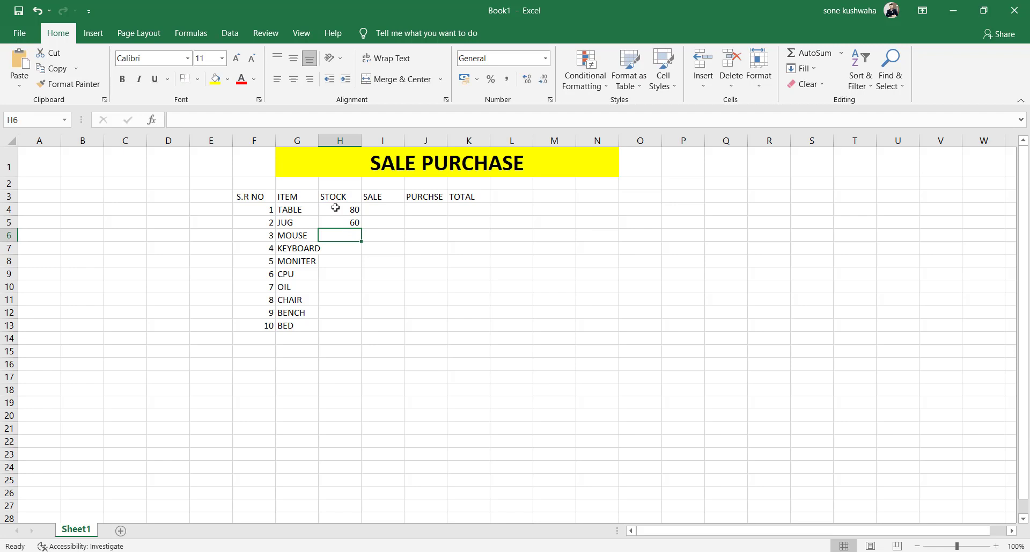
{"action": "type", "text": "40"}
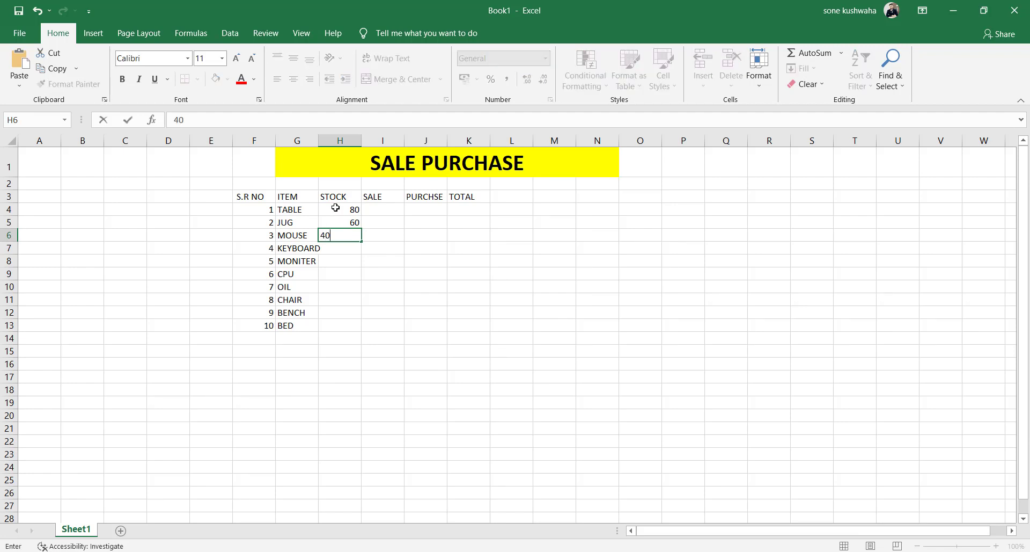
{"action": "key", "text": "Return"}
{"action": "type", "text": "70"}
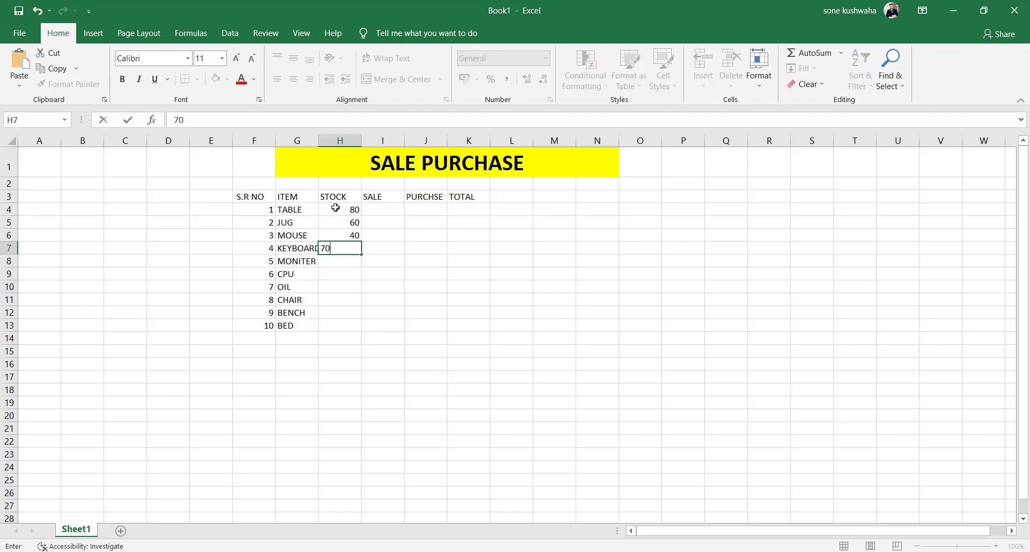
{"action": "key", "text": "Return"}
{"action": "type", "text": "5"}
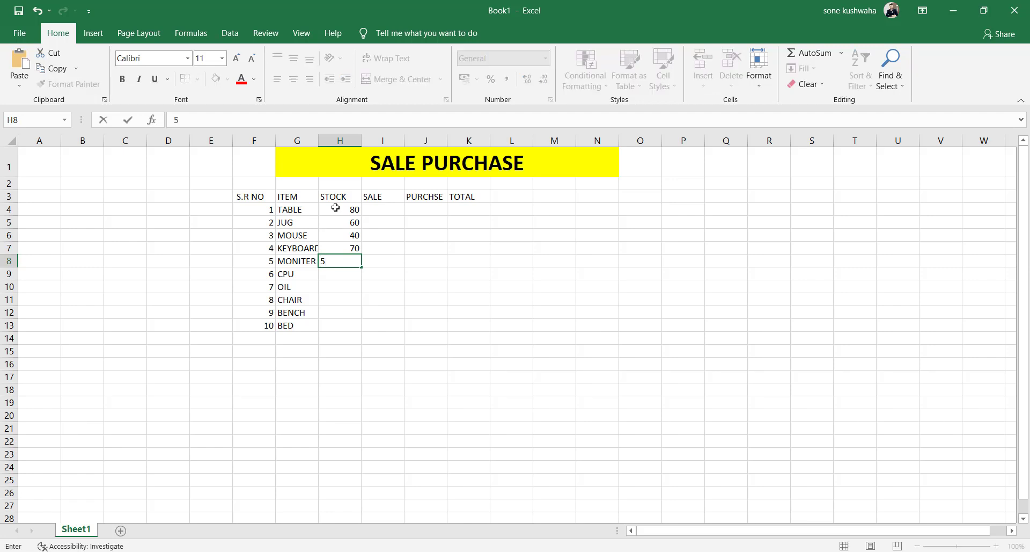
{"action": "type", "text": "0"}
{"action": "key", "text": "Return"}
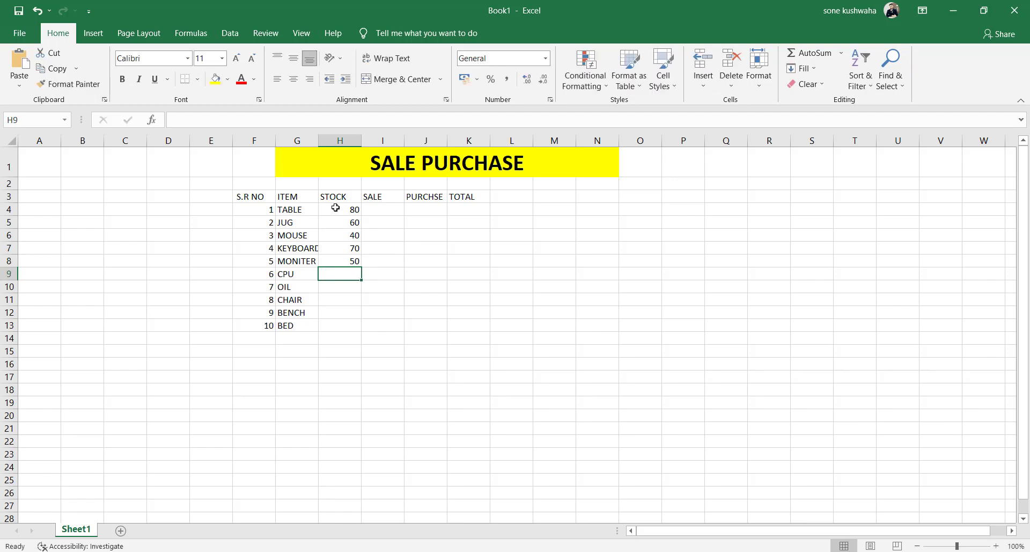
Complete the STOCK column by entering 30, 20, 90, 10 and 80 in H9:H13 for CPU through BED
{"action": "type", "text": "30"}
{"action": "key", "text": "Return"}
{"action": "type", "text": "20"}
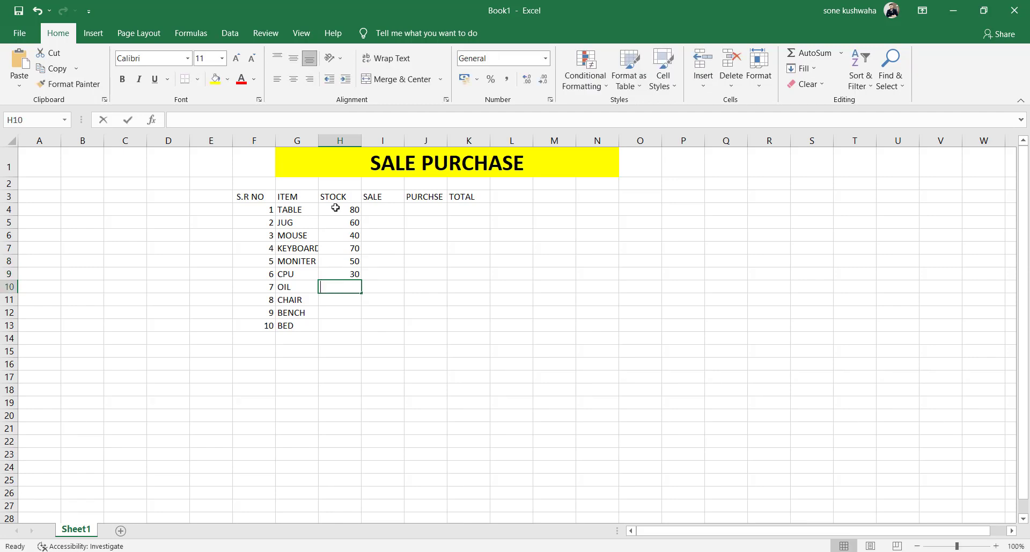
{"action": "key", "text": "Return"}
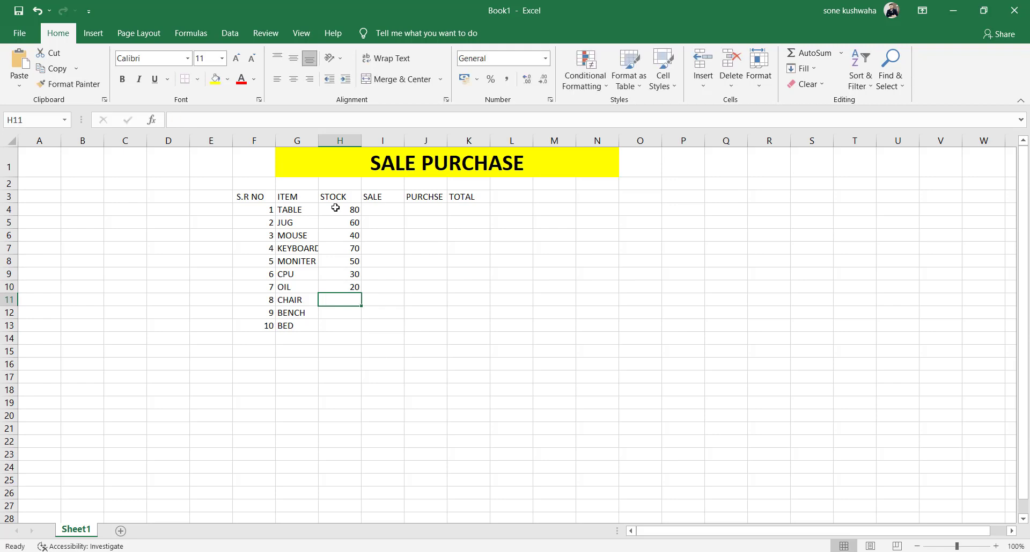
{"action": "type", "text": "90"}
{"action": "key", "text": "Return"}
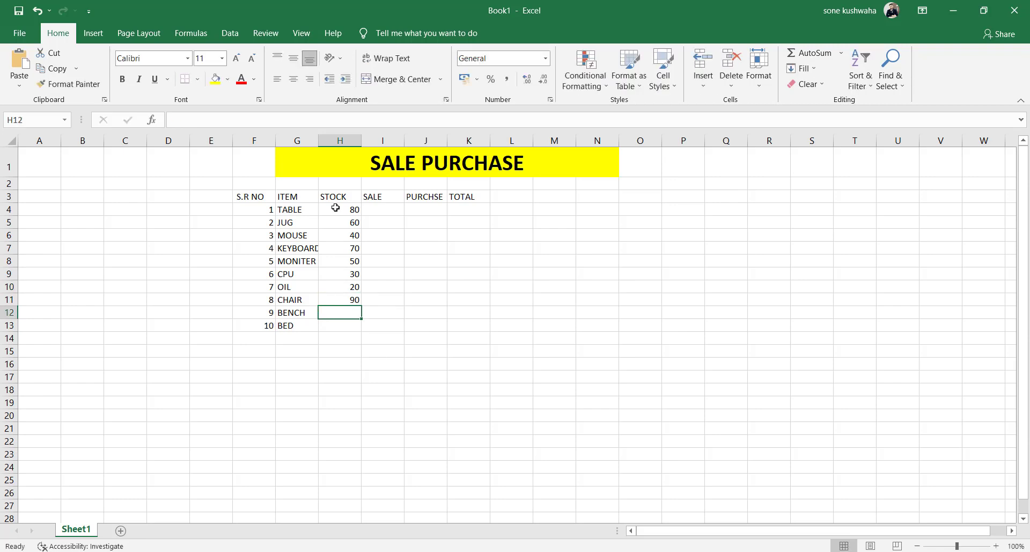
{"action": "type", "text": "10"}
{"action": "key", "text": "Return"}
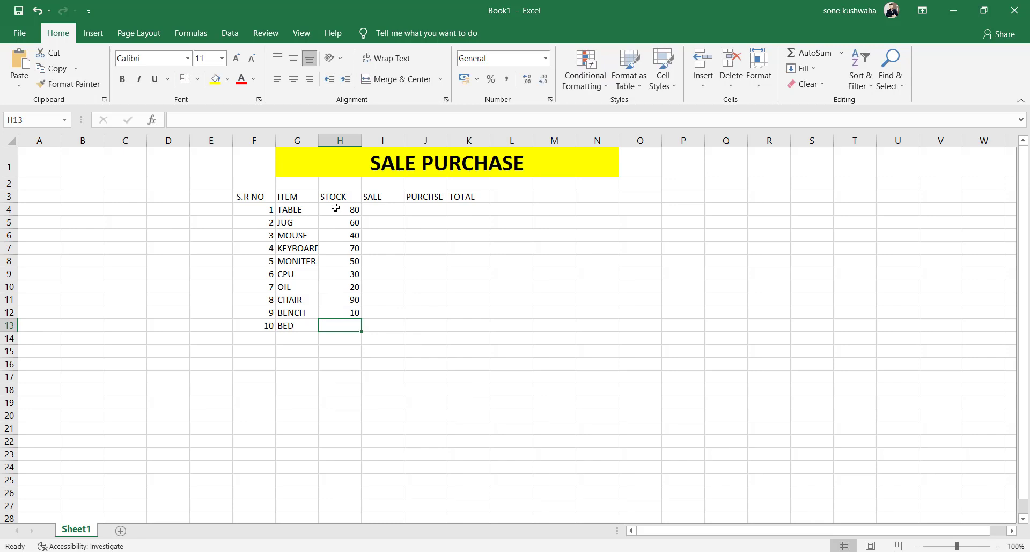
{"action": "type", "text": "80"}
{"action": "key", "text": "Return"}
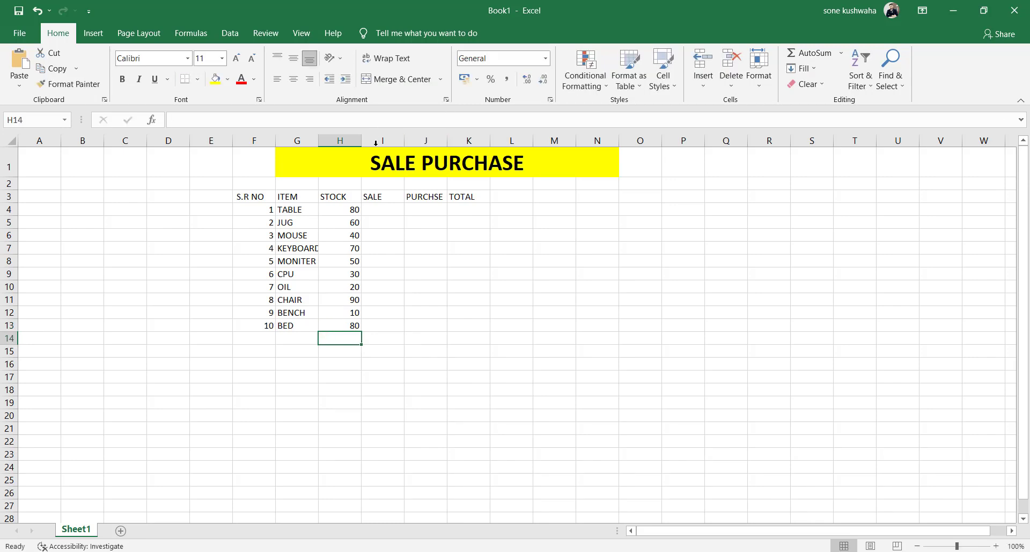
Enter the sale quantities 45, 6, 20, 65 and 44 in I4:I8 for the items TABLE through MONITER
{"action": "left_click", "coordinate": [371, 208]}
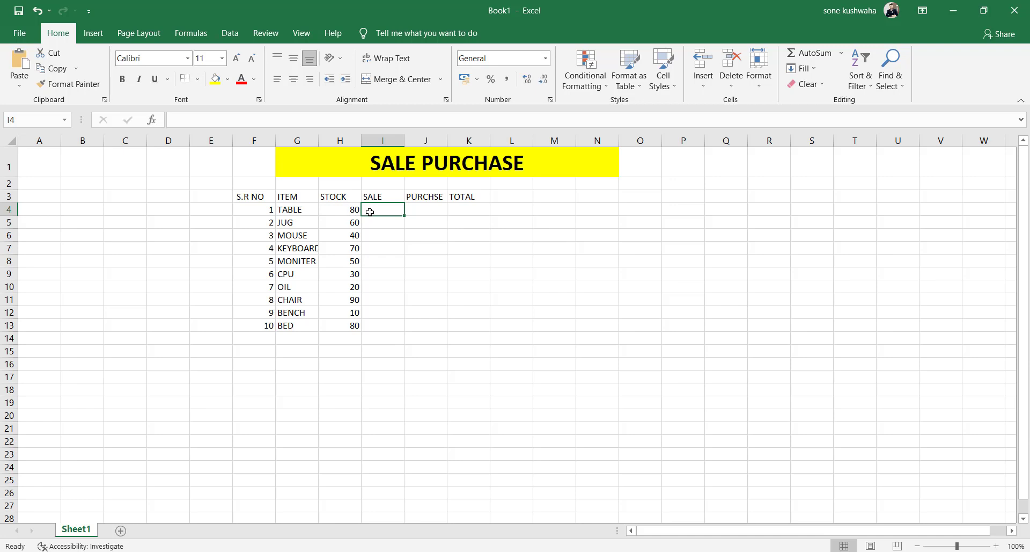
{"action": "type", "text": "45"}
{"action": "key", "text": "Return"}
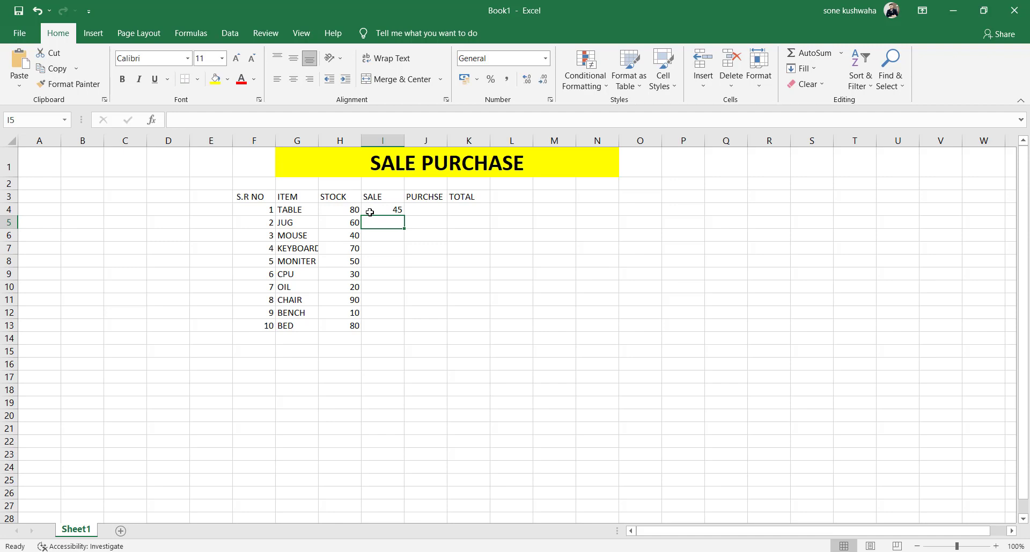
{"action": "type", "text": "6"}
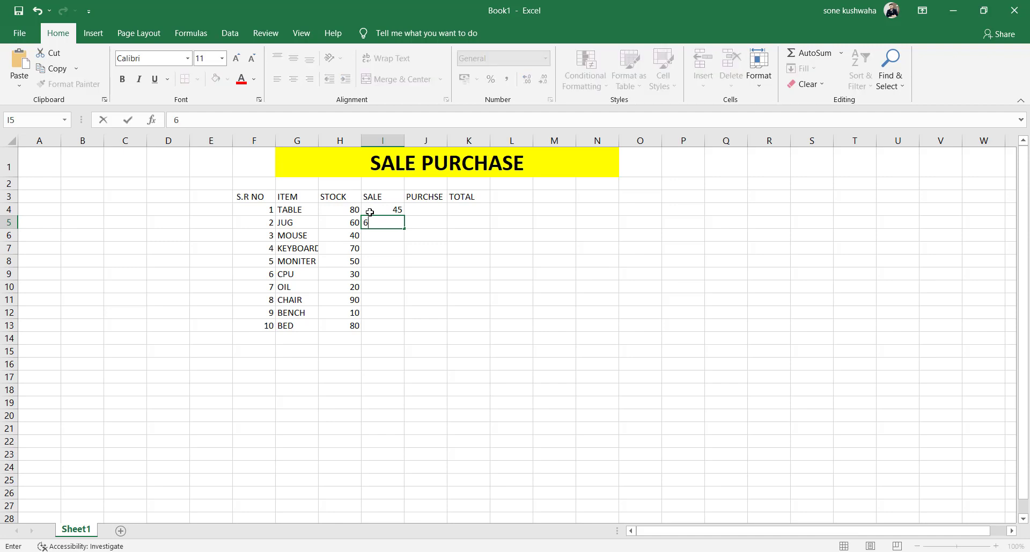
{"action": "key", "text": "Return"}
{"action": "type", "text": "2"}
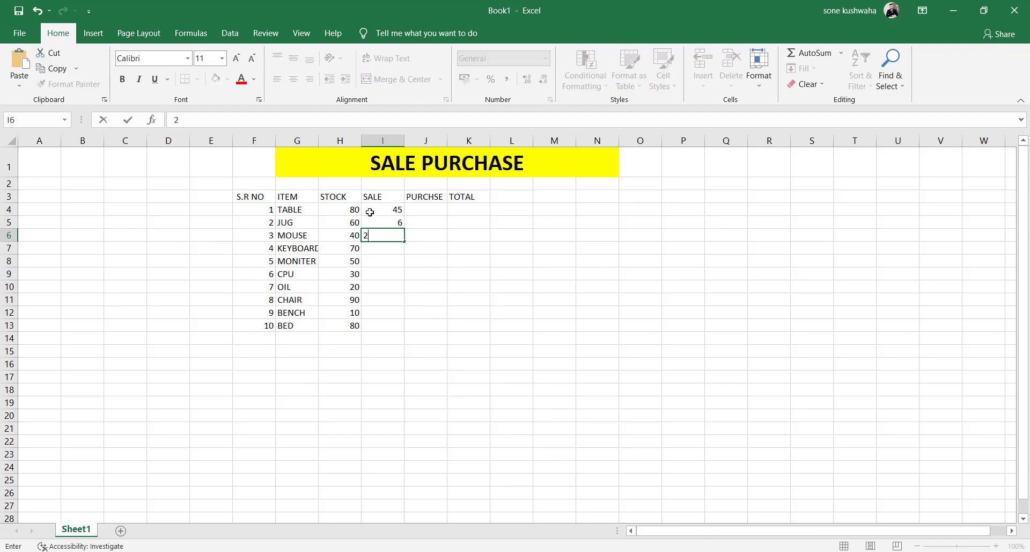
{"action": "type", "text": "0"}
{"action": "key", "text": "Return"}
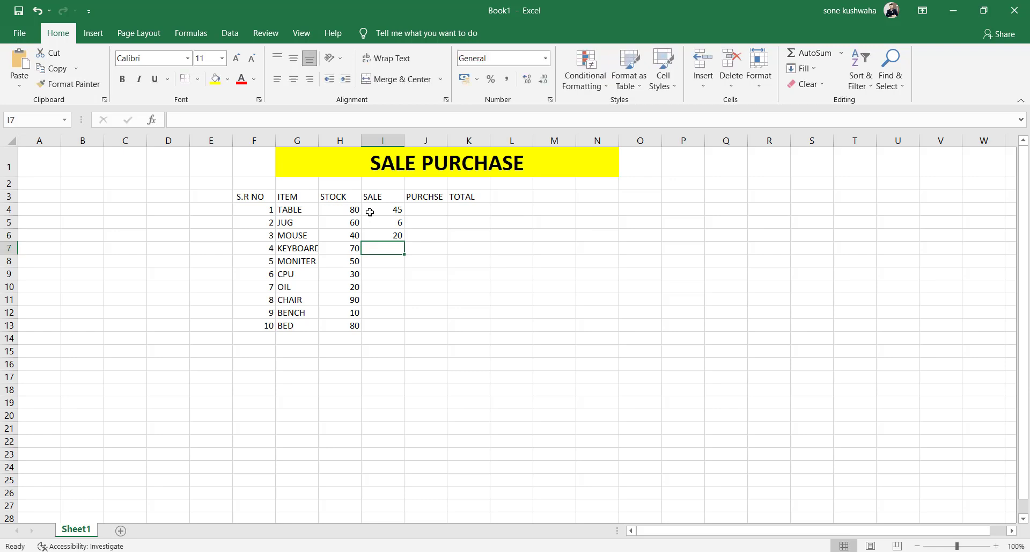
{"action": "type", "text": "65"}
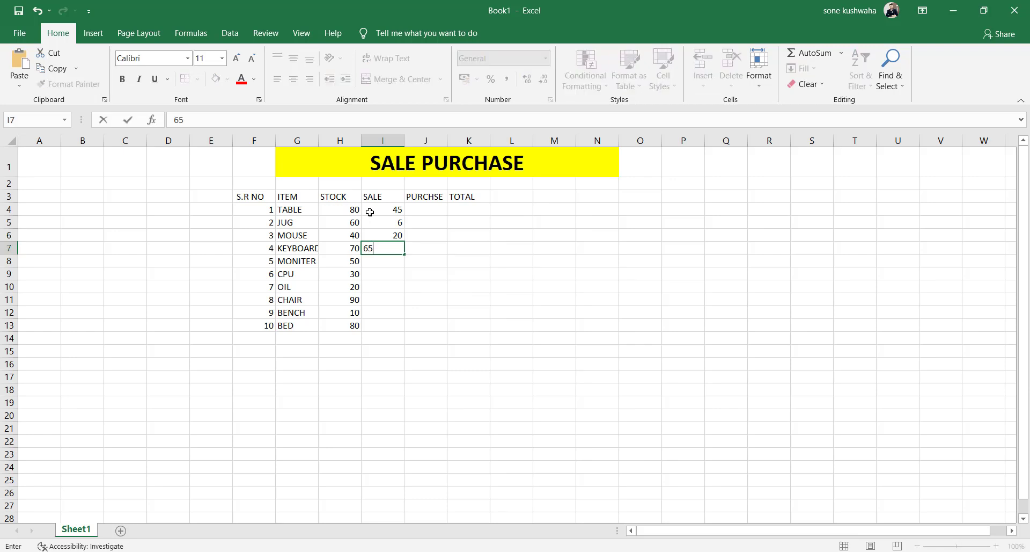
{"action": "key", "text": "Return"}
{"action": "type", "text": "444"}
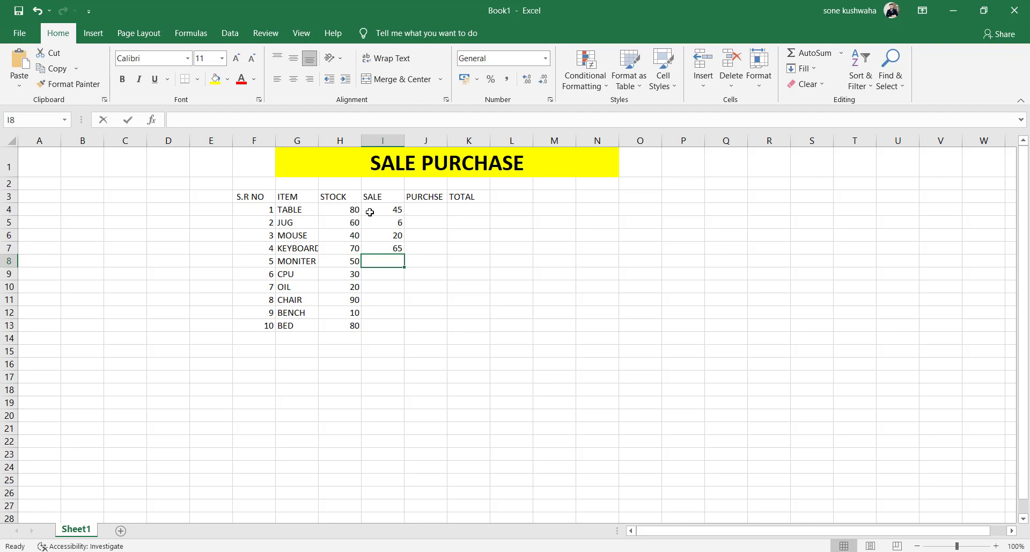
{"action": "key", "text": "BackSpace"}
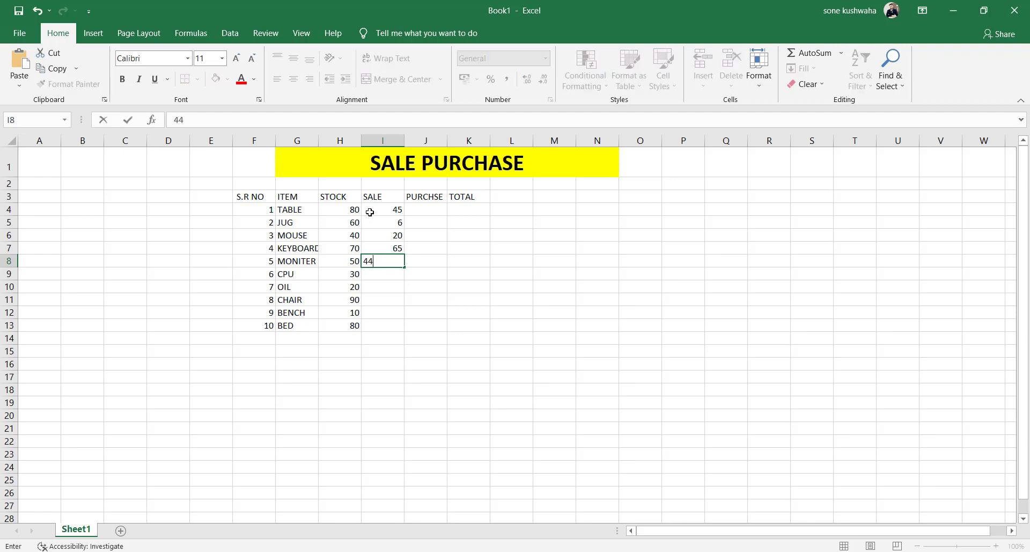
{"action": "key", "text": "Return"}
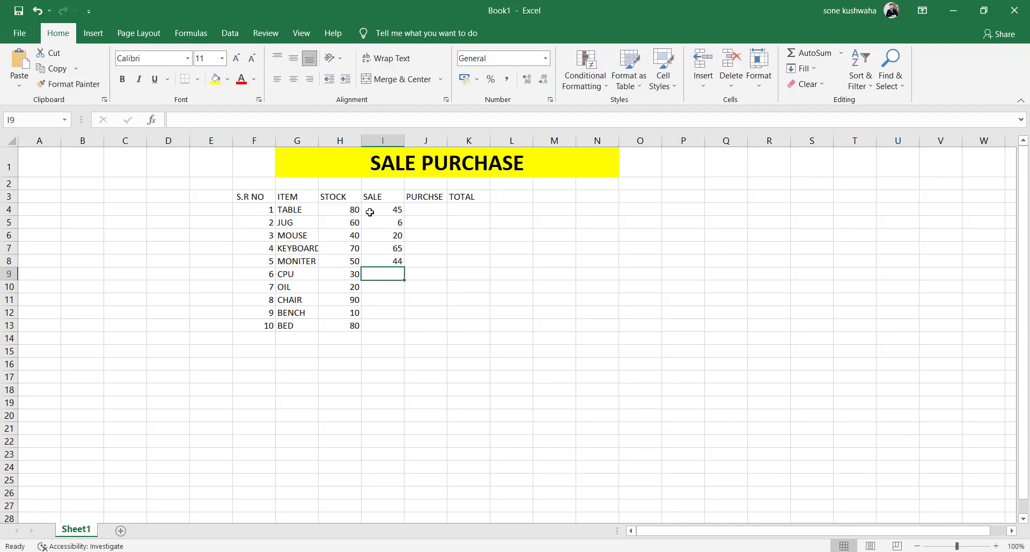
Complete the SALE column by entering 77, 20, 35, 15 and 13 in I9:I13 for CPU through BED
{"action": "type", "text": "77"}
{"action": "key", "text": "Return"}
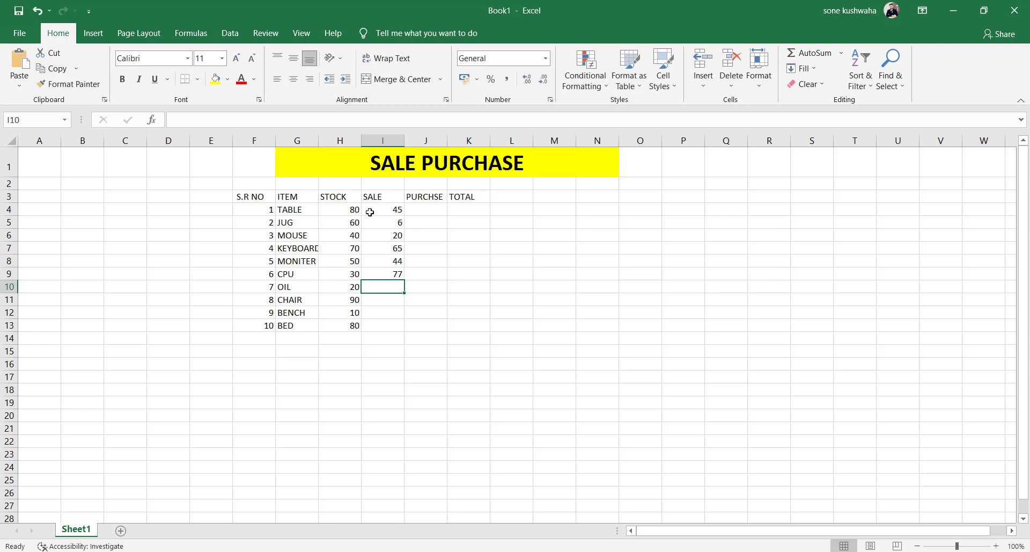
{"action": "type", "text": "20"}
{"action": "key", "text": "Return"}
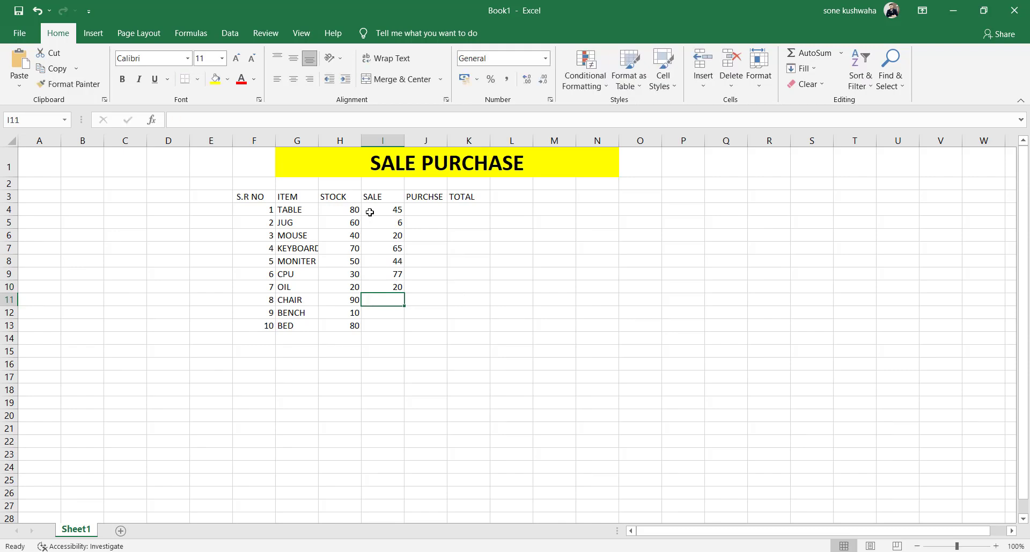
{"action": "type", "text": "35"}
{"action": "key", "text": "Return"}
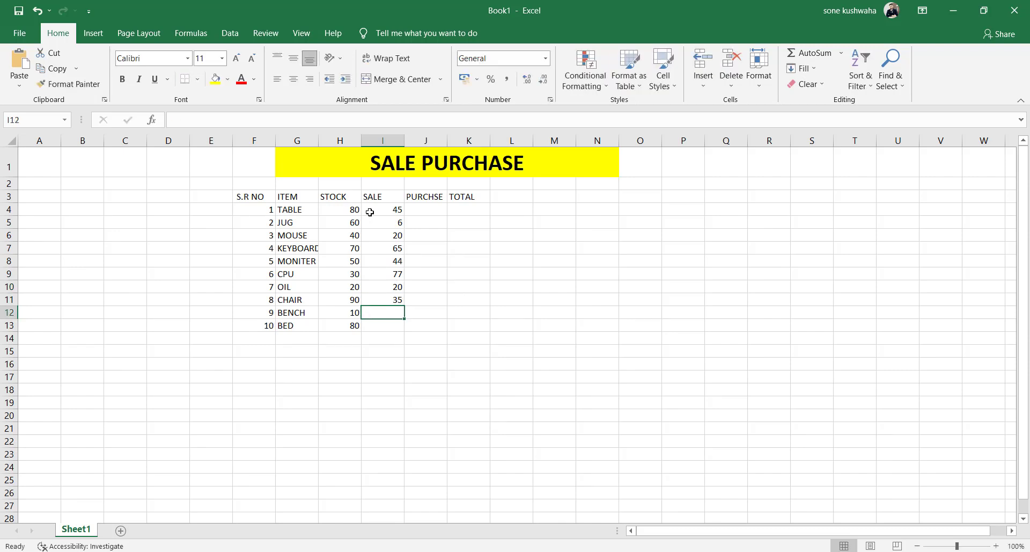
{"action": "type", "text": "15"}
{"action": "key", "text": "Return"}
{"action": "type", "text": "13"}
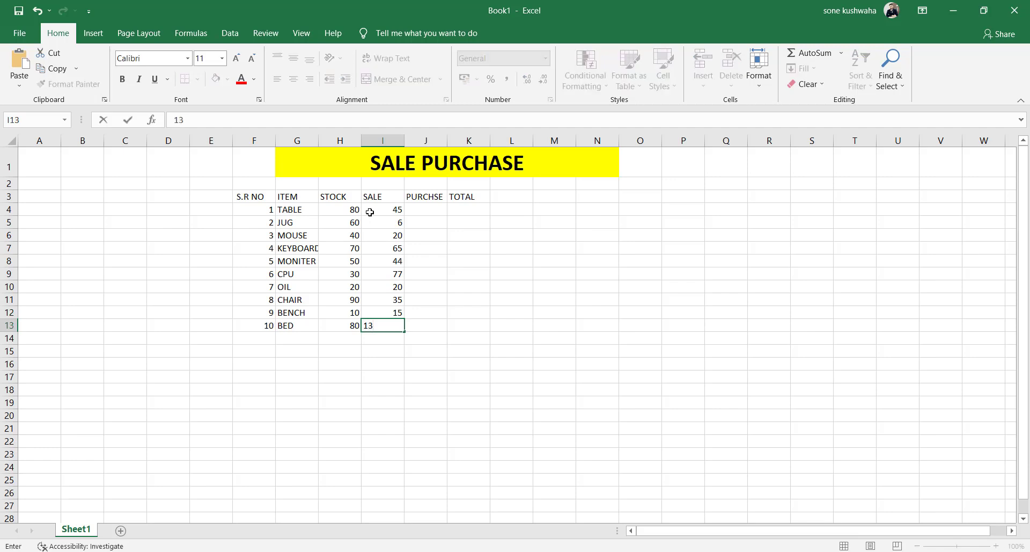
{"action": "key", "text": "Return"}
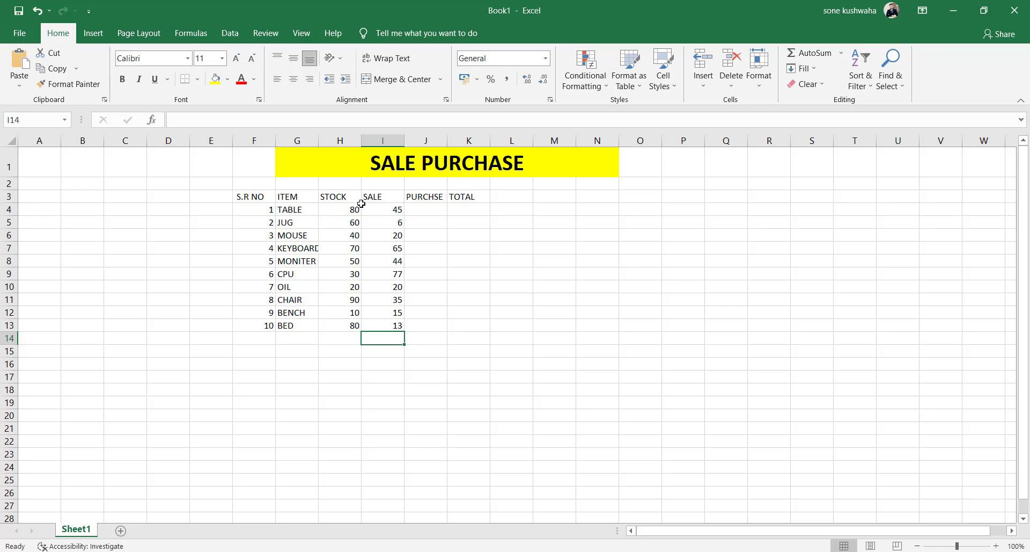
Enter the purchase quantities 46, 64, 23, 45 and 65 in J4:J8 for the items TABLE through MONITER
{"action": "left_click", "coordinate": [423, 211]}
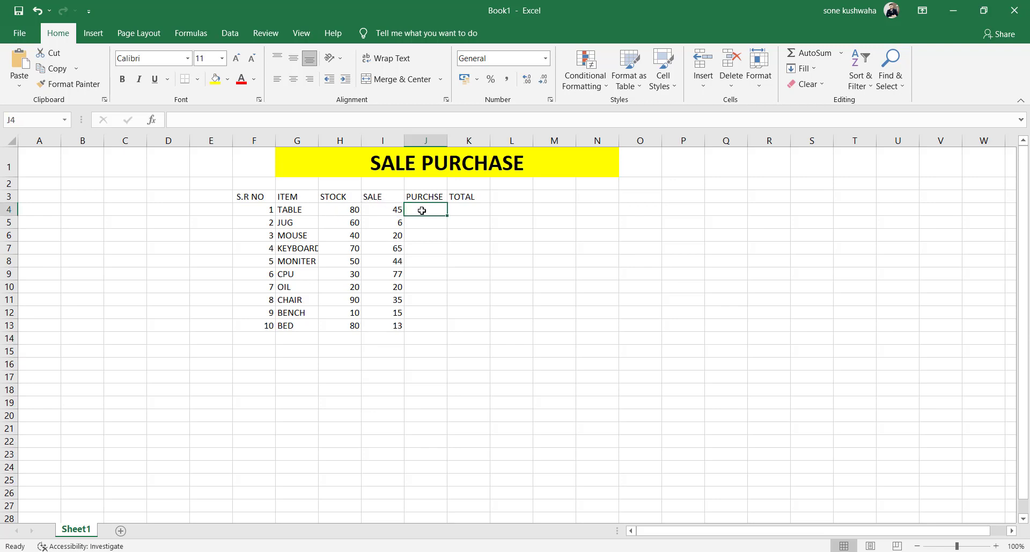
{"action": "type", "text": "46"}
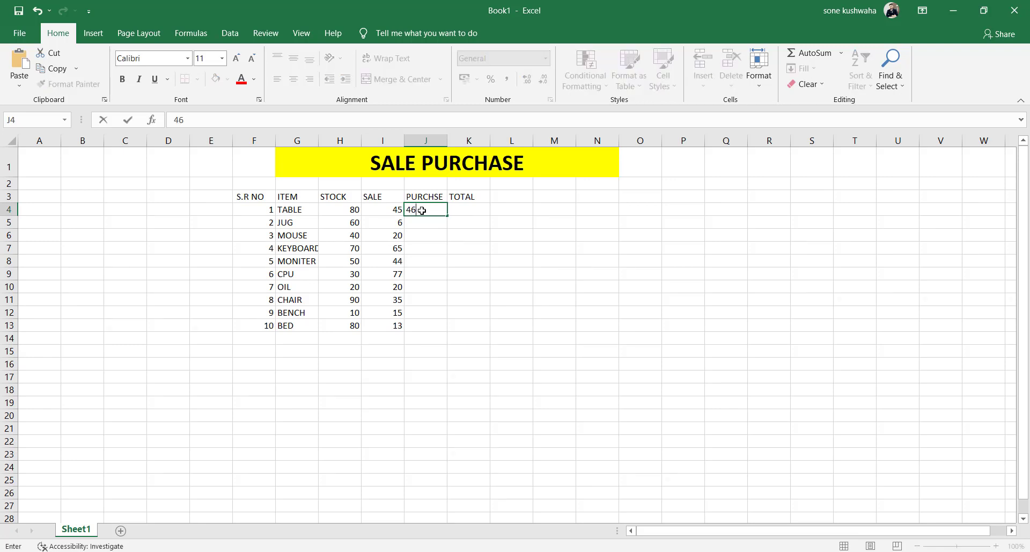
{"action": "key", "text": "Return"}
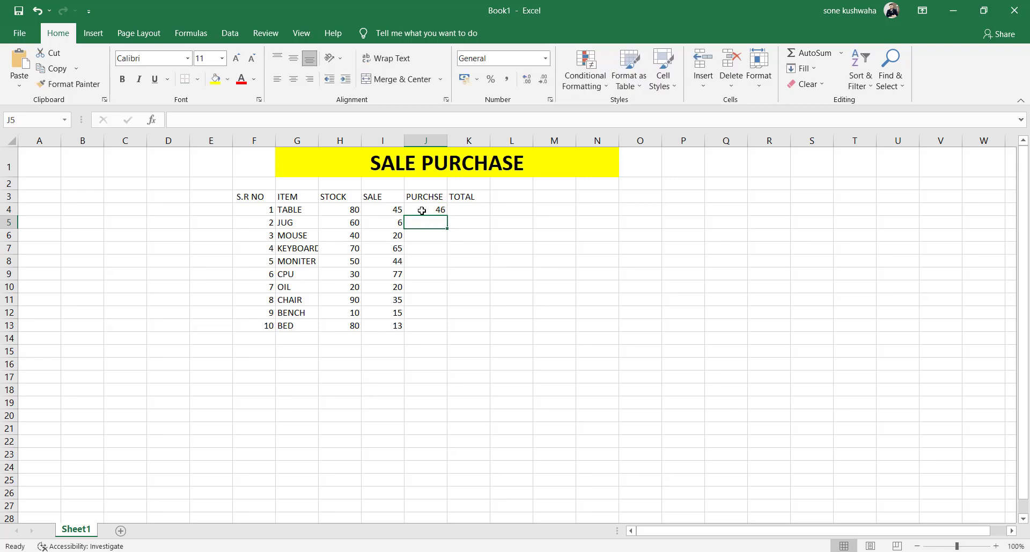
{"action": "type", "text": "64"}
{"action": "key", "text": "Return"}
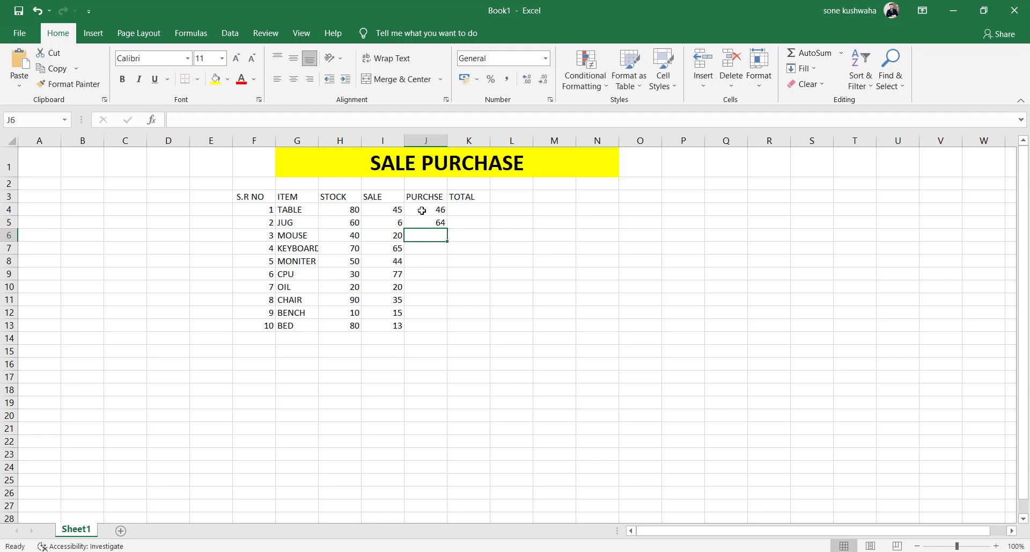
{"action": "type", "text": "23"}
{"action": "key", "text": "Return"}
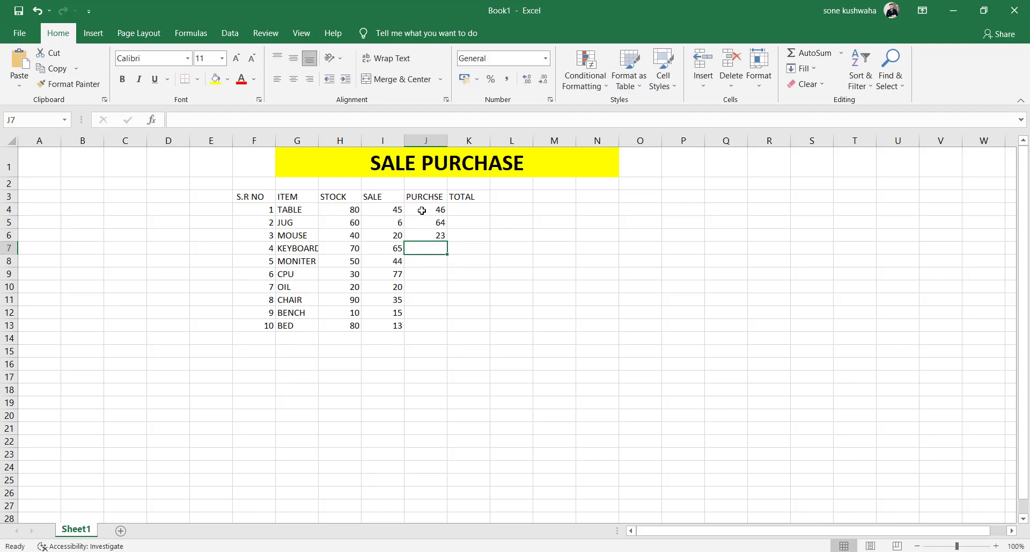
{"action": "type", "text": "45"}
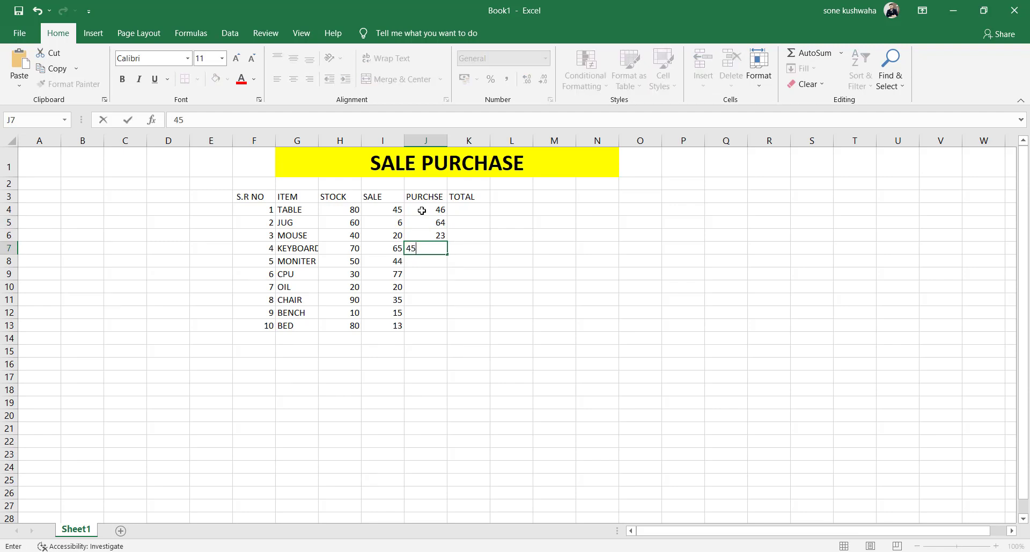
{"action": "key", "text": "Return"}
{"action": "type", "text": "65"}
{"action": "key", "text": "Return"}
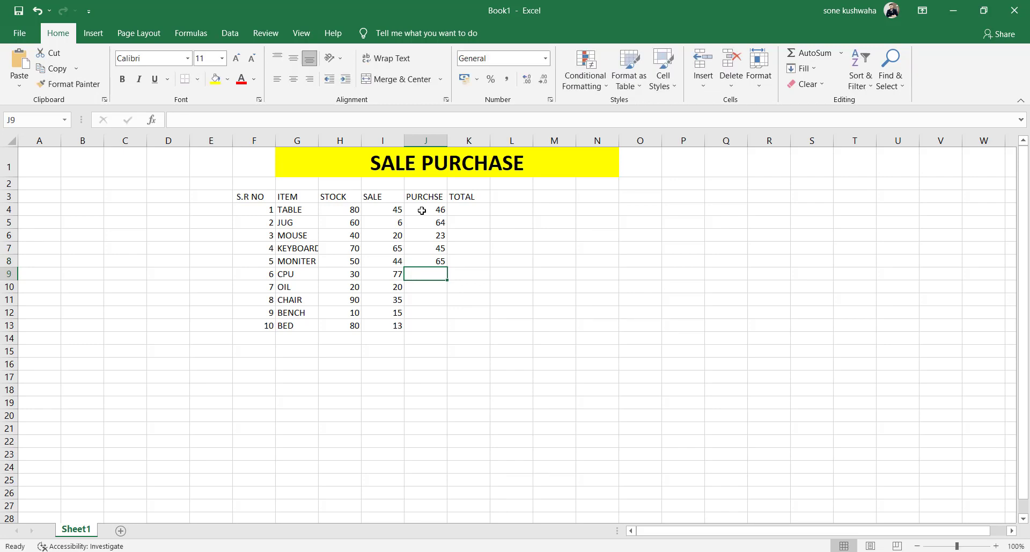
Complete the PURCHSE column by entering 85, 75, 65, 35 and 20 in J9:J13 for CPU through BED
{"action": "type", "text": "85"}
{"action": "key", "text": "Return"}
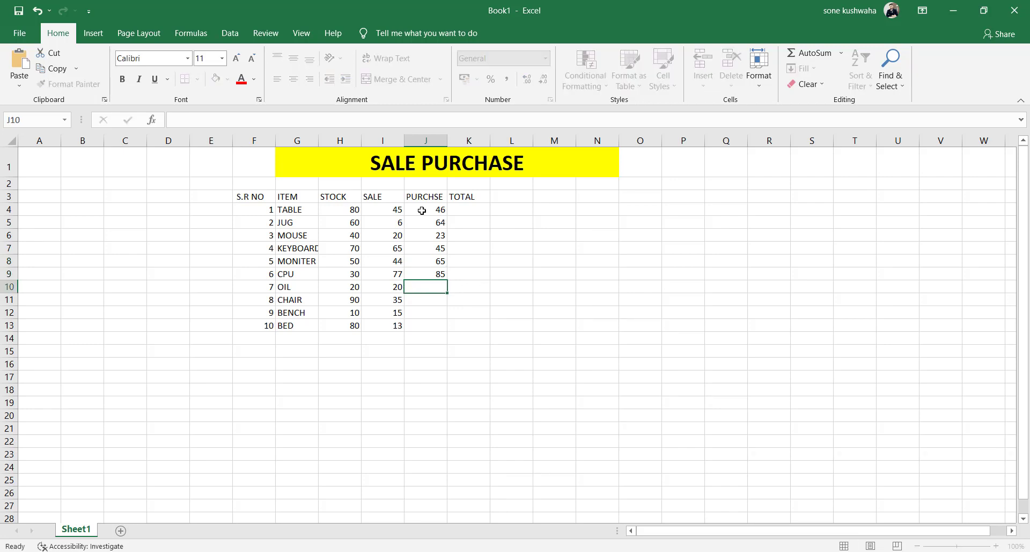
{"action": "type", "text": "75"}
{"action": "key", "text": "Return"}
{"action": "type", "text": "65"}
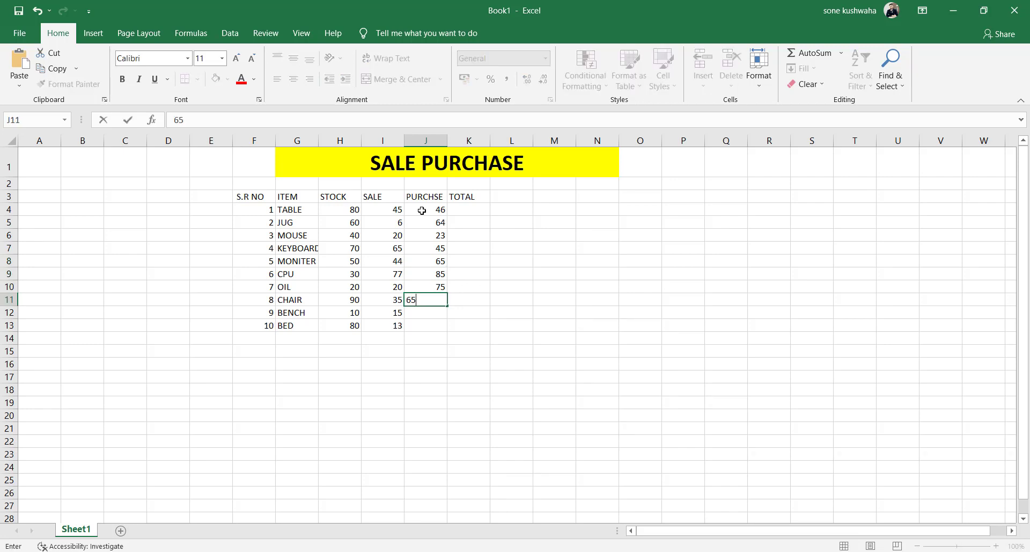
{"action": "key", "text": "Return"}
{"action": "type", "text": "35"}
{"action": "key", "text": "Return"}
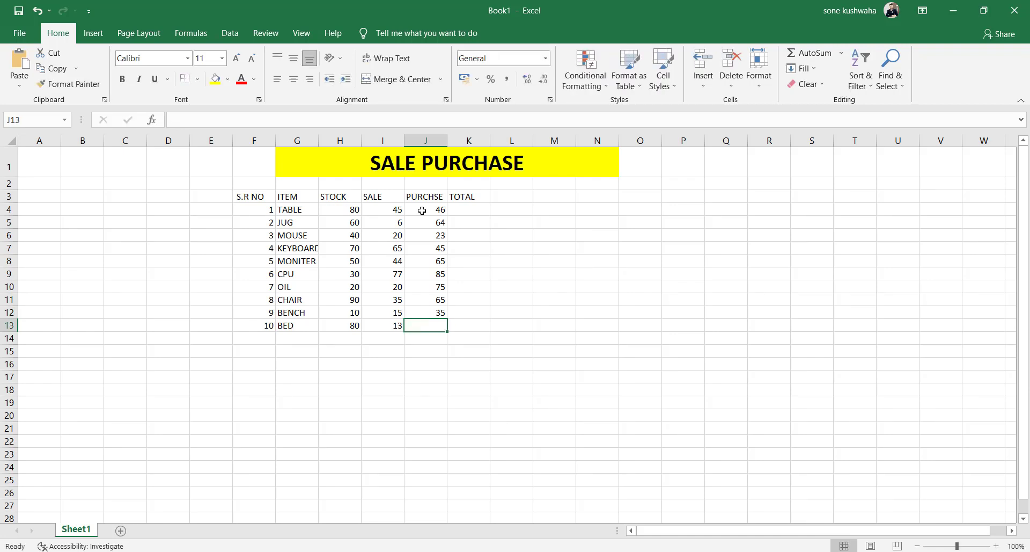
{"action": "type", "text": "20."}
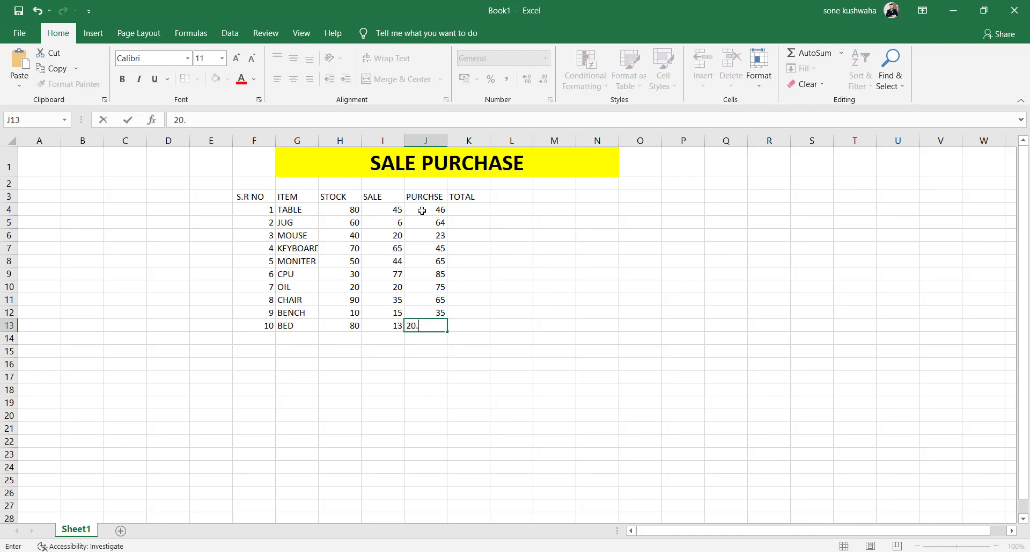
{"action": "key", "text": "BackSpace"}
{"action": "key", "text": "Return"}
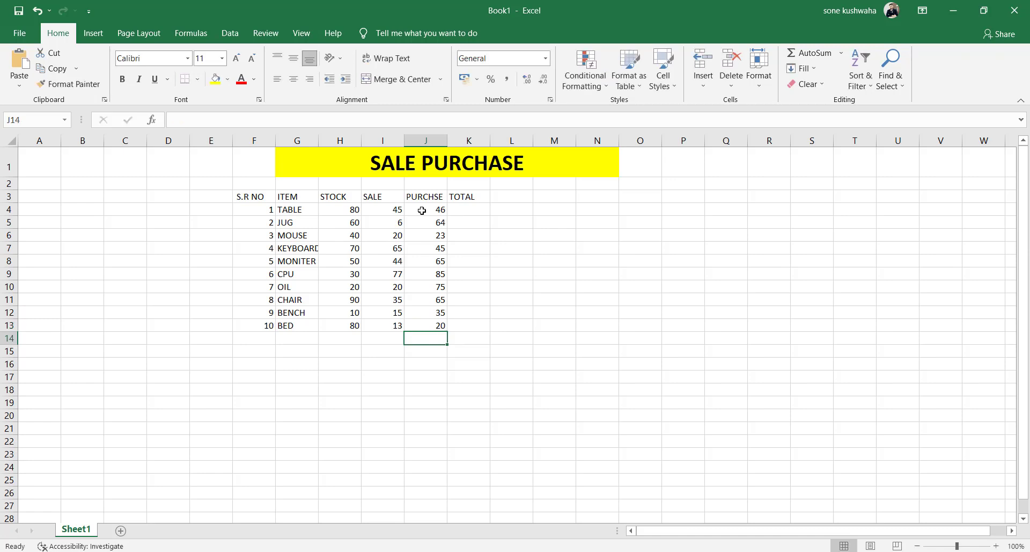
Calculate the TABLE item's total in K4 as stock minus sale plus purchase with the formula =(H4-I4+J4)
{"action": "left_click", "coordinate": [458, 209]}
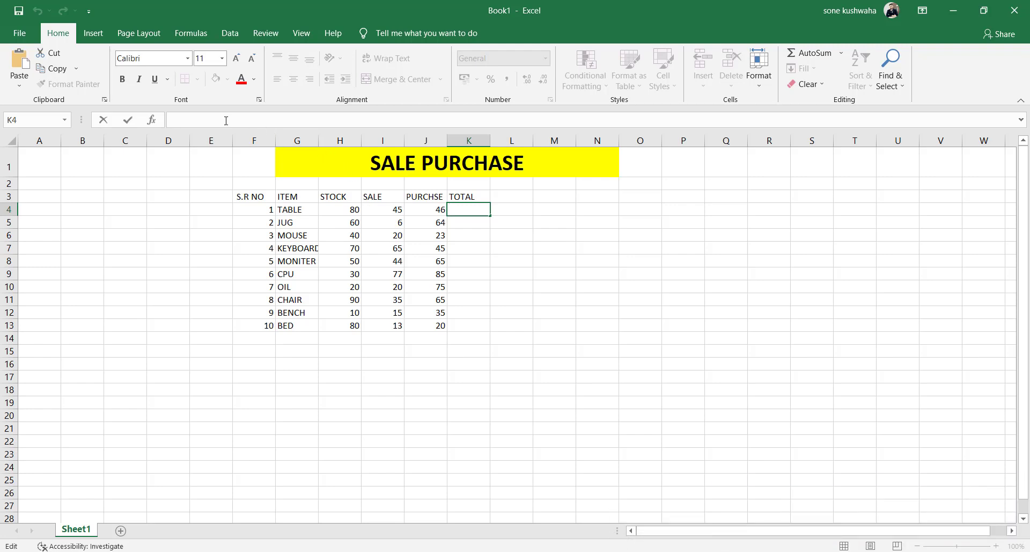
{"action": "left_click", "coordinate": [197, 120]}
{"action": "type", "text": "="}
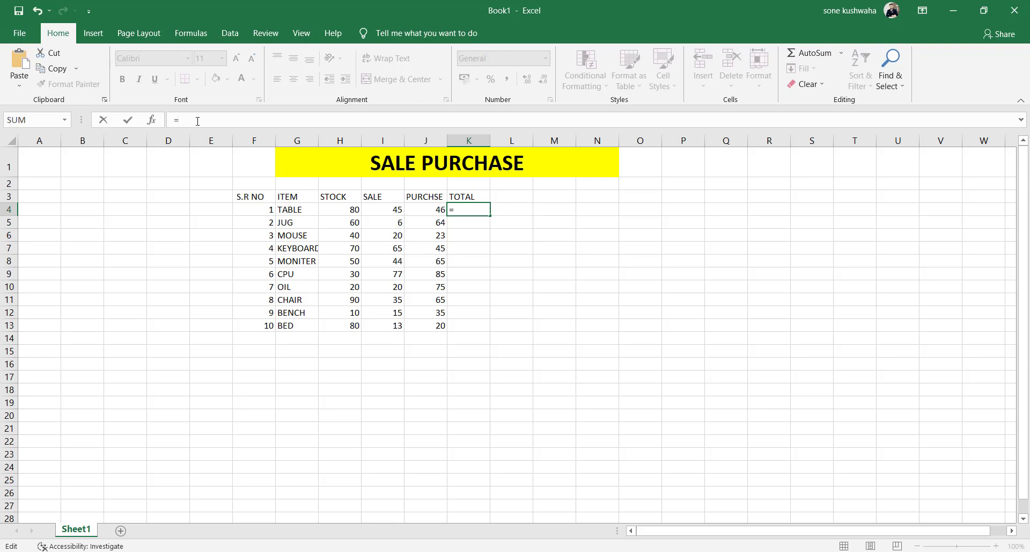
{"action": "type", "text": "("}
{"action": "left_click", "coordinate": [340, 209]}
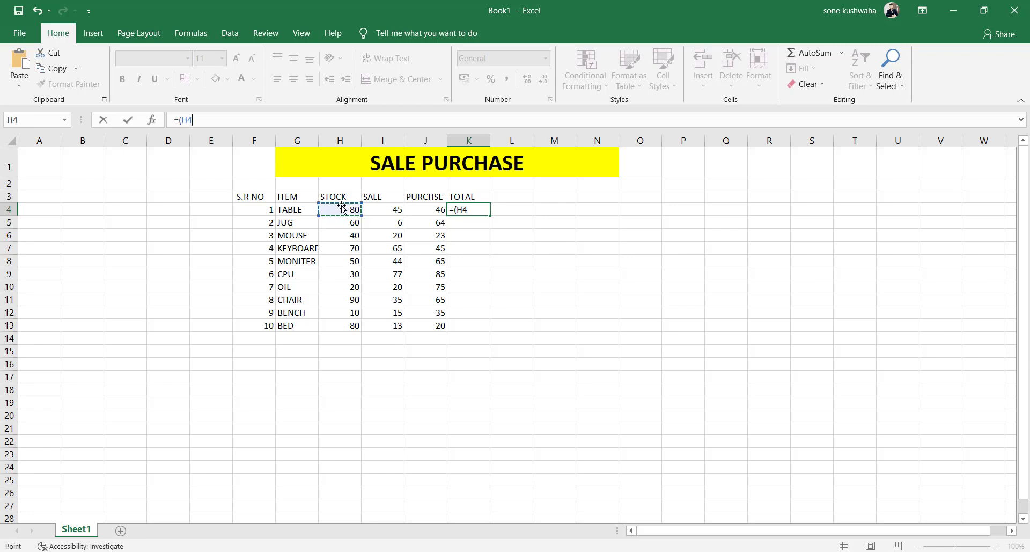
{"action": "type", "text": "-"}
{"action": "left_click", "coordinate": [380, 211]}
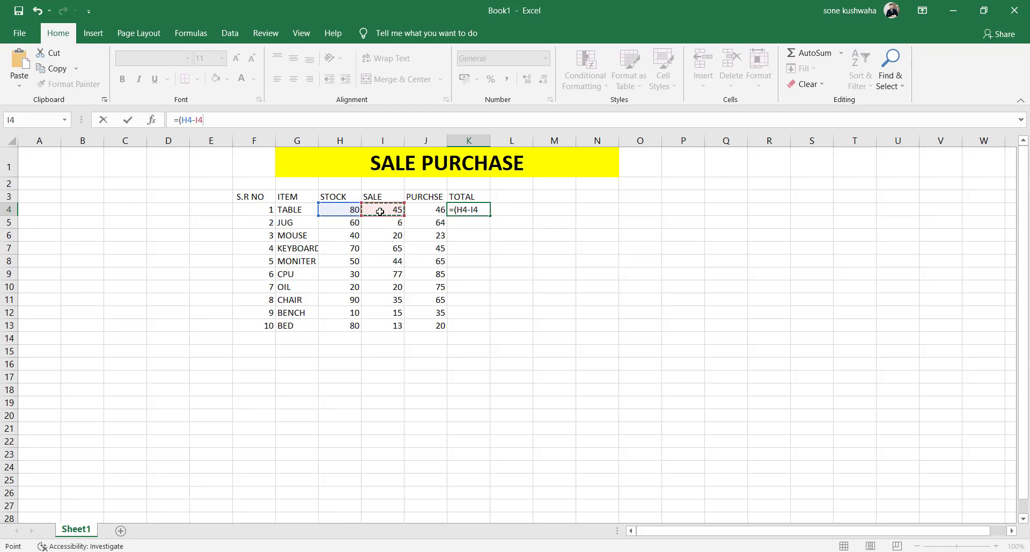
{"action": "type", "text": "="}
{"action": "key", "text": "BackSpace"}
{"action": "type", "text": "+"}
{"action": "left_click", "coordinate": [427, 208]}
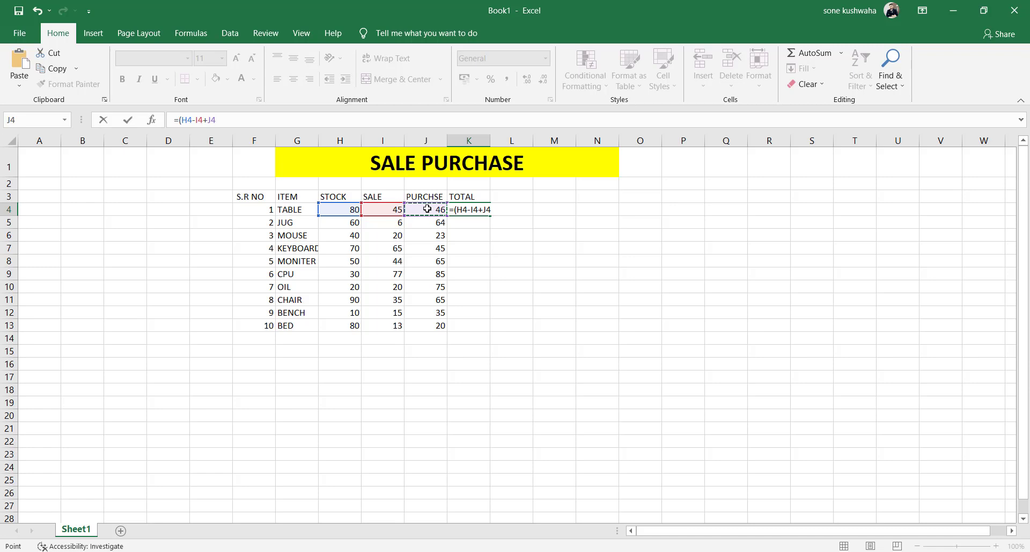
{"action": "type", "text": ")"}
{"action": "key", "text": "Return"}
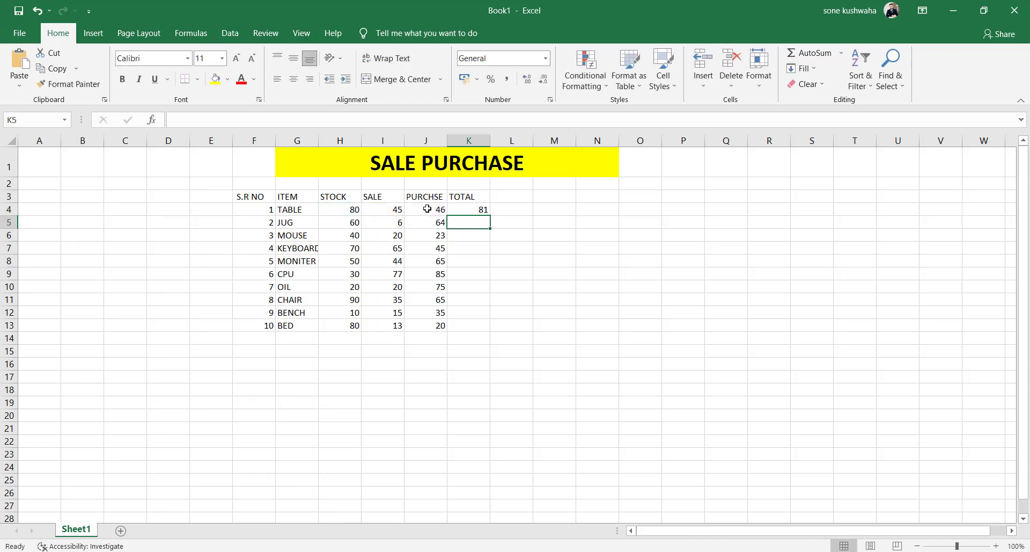
Fill the total formula from K4 down to K13 for all remaining items, then deselect the range
{"action": "left_click", "coordinate": [466, 208]}
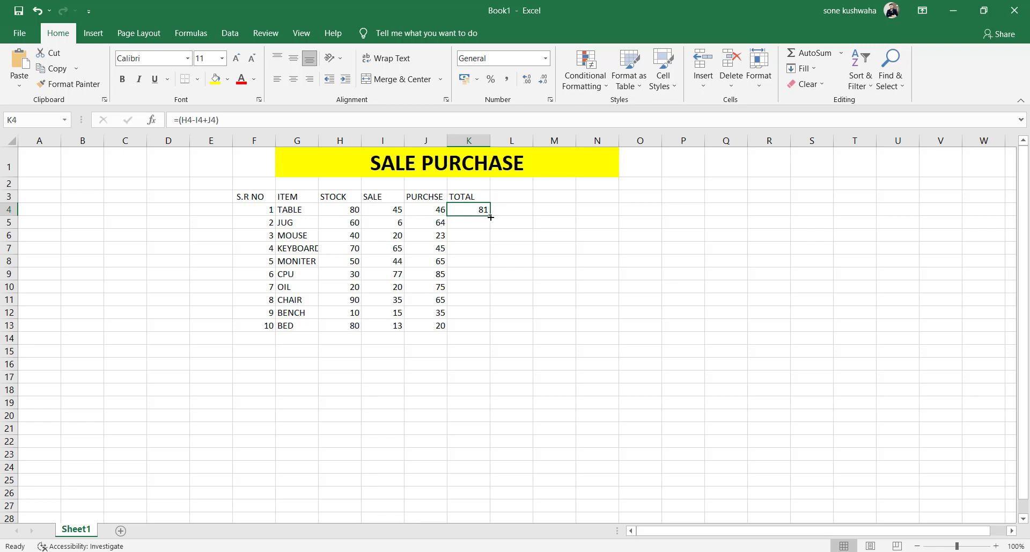
{"action": "left_click_drag", "start_coordinate": [489, 217], "coordinate": [480, 334]}
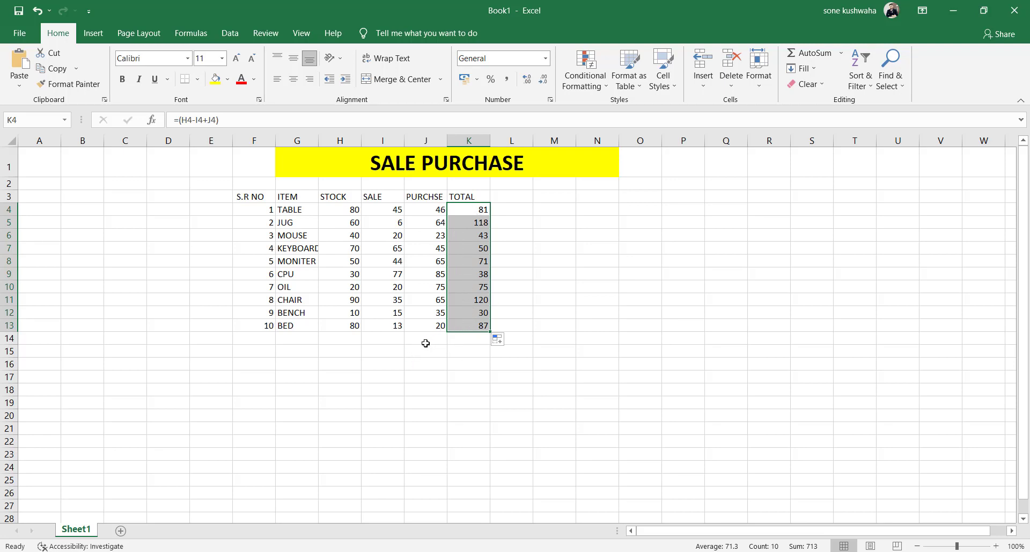
{"action": "left_click", "coordinate": [411, 354]}
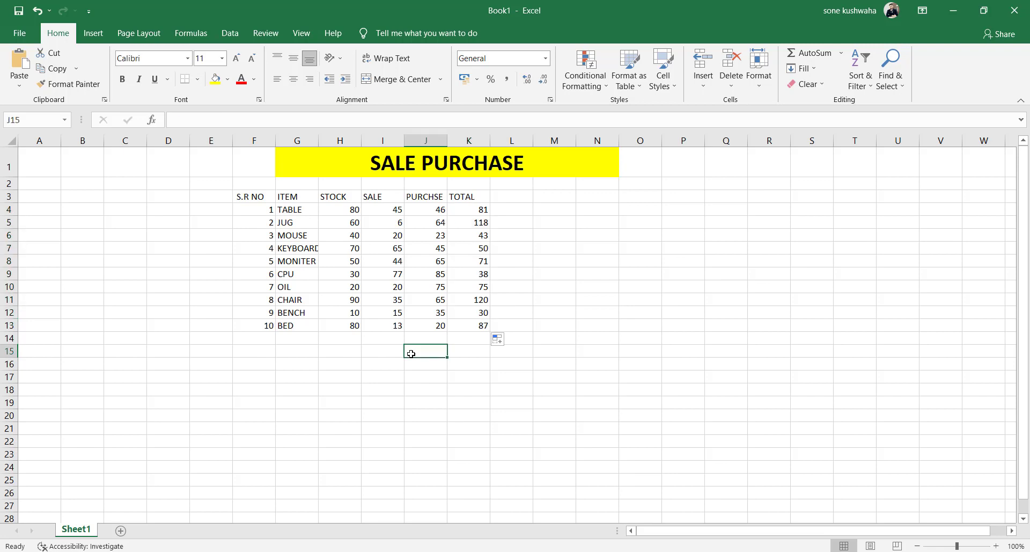
Label J15 as TOTAL and sum the item totals in K15 with the formula =SUM(K4:K13)
{"action": "type", "text": "TOTAL"}
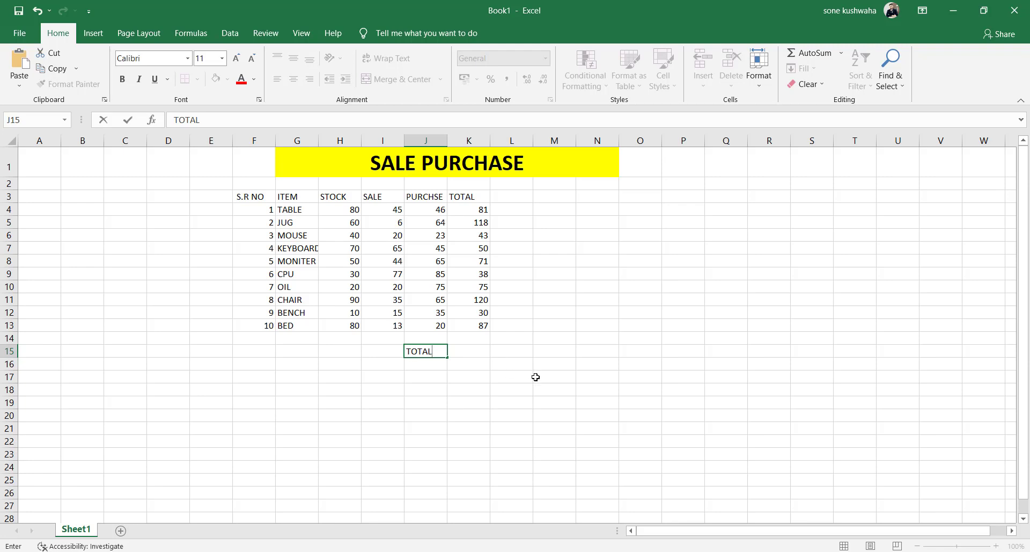
{"action": "key", "text": "Tab"}
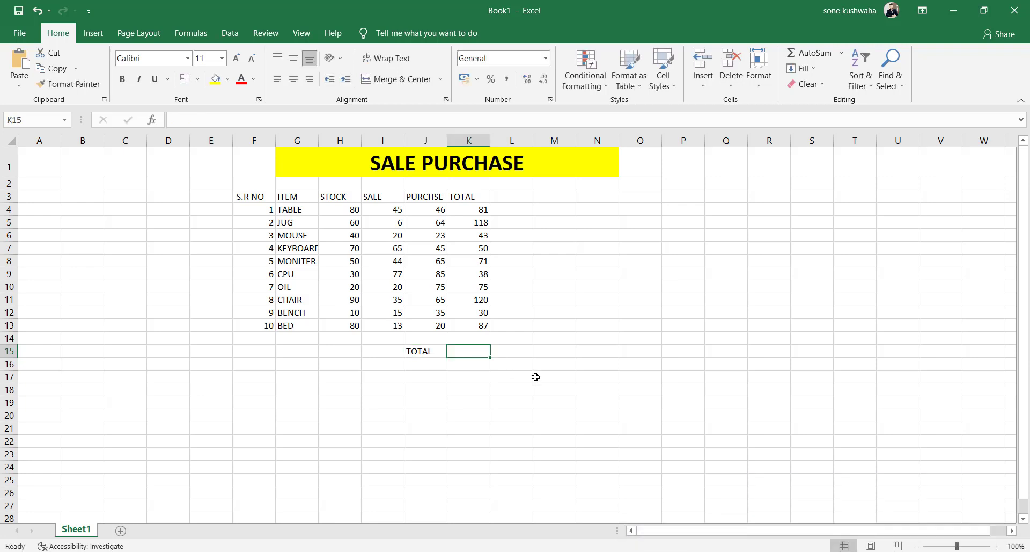
{"action": "type", "text": "=SU"}
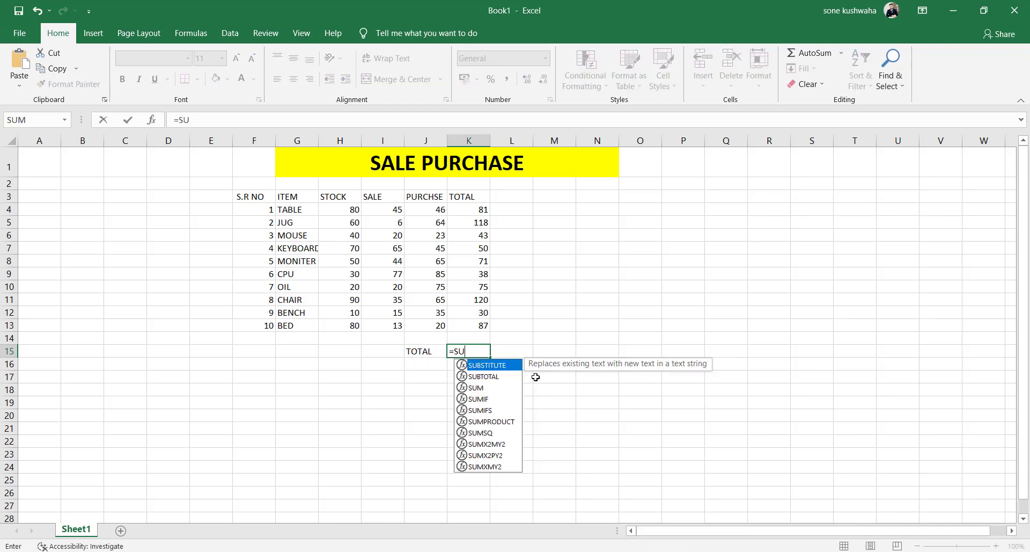
{"action": "type", "text": "M("}
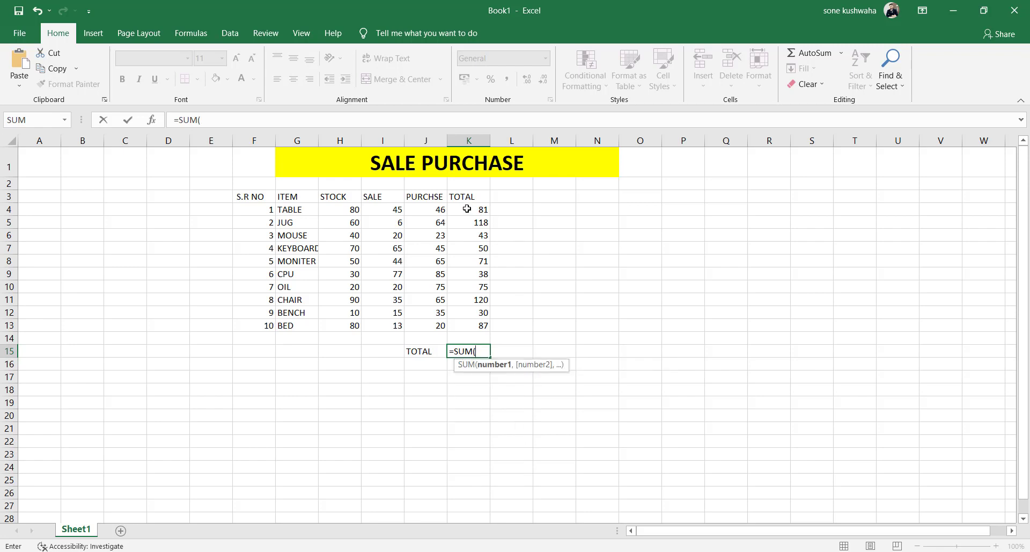
{"action": "left_click_drag", "start_coordinate": [468, 208], "coordinate": [476, 321]}
{"action": "type", "text": ")"}
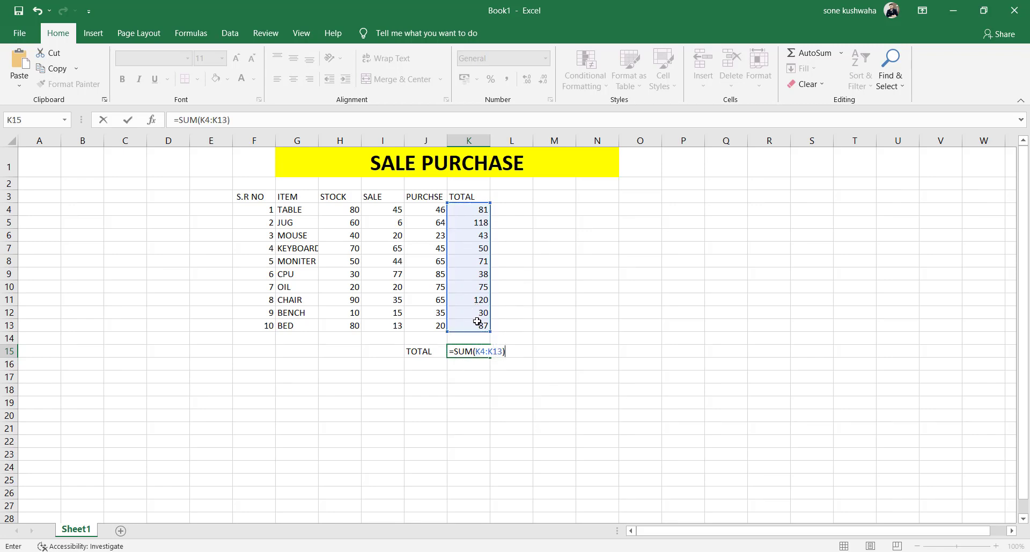
{"action": "key", "text": "Return"}
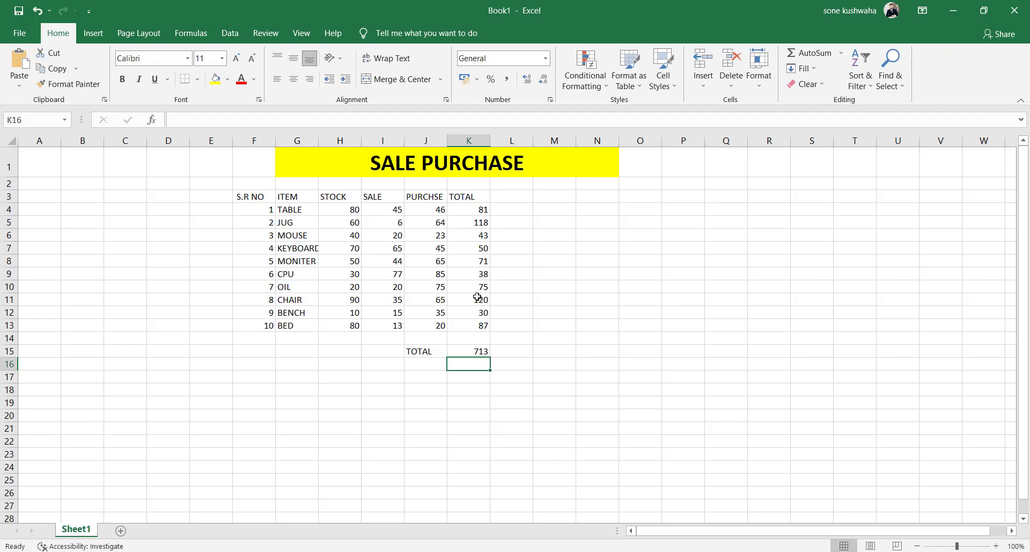
{"action": "left_click", "coordinate": [469, 352]}
{"action": "key", "text": "ctrl+z"}
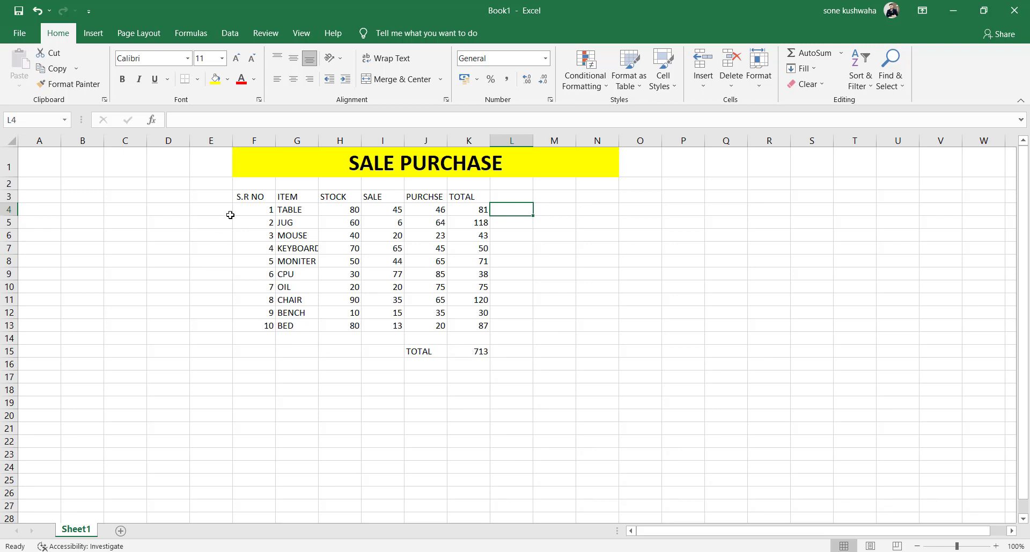
Make the column headings in F3:K3 and the TOTAL label in J15 bold
{"action": "left_click_drag", "start_coordinate": [239, 195], "coordinate": [482, 198]}
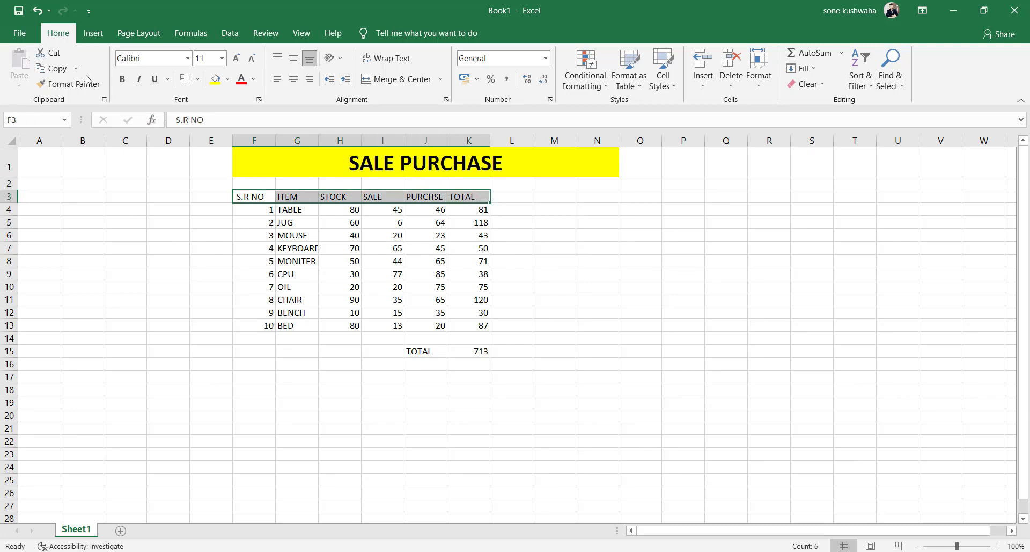
{"action": "left_click", "coordinate": [123, 79]}
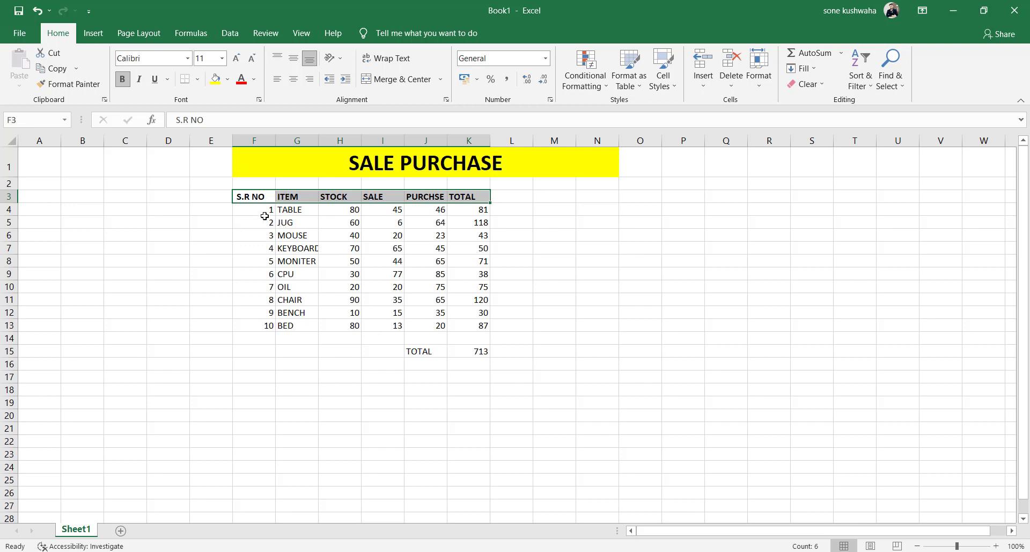
{"action": "left_click", "coordinate": [287, 210]}
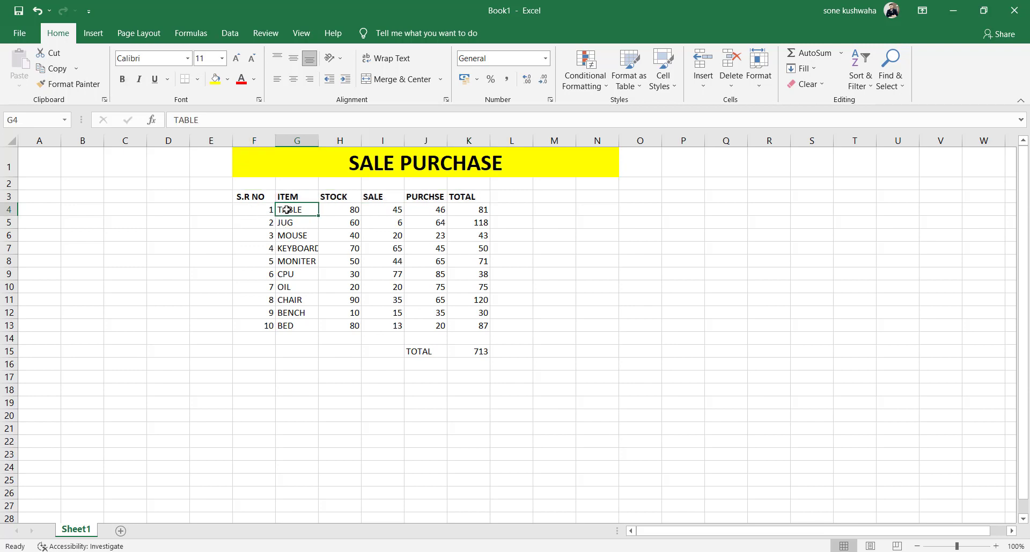
{"action": "left_click", "coordinate": [412, 350]}
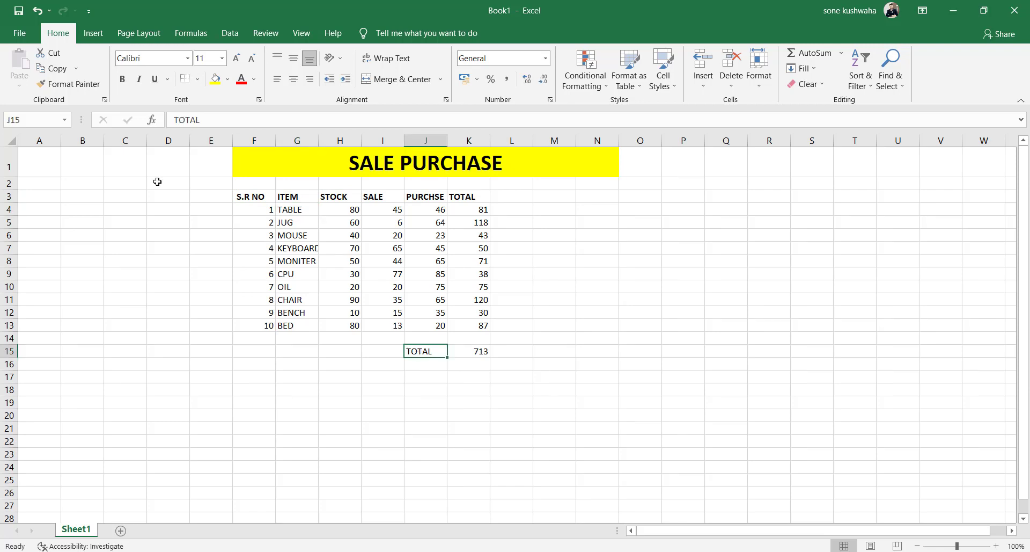
{"action": "left_click", "coordinate": [122, 79]}
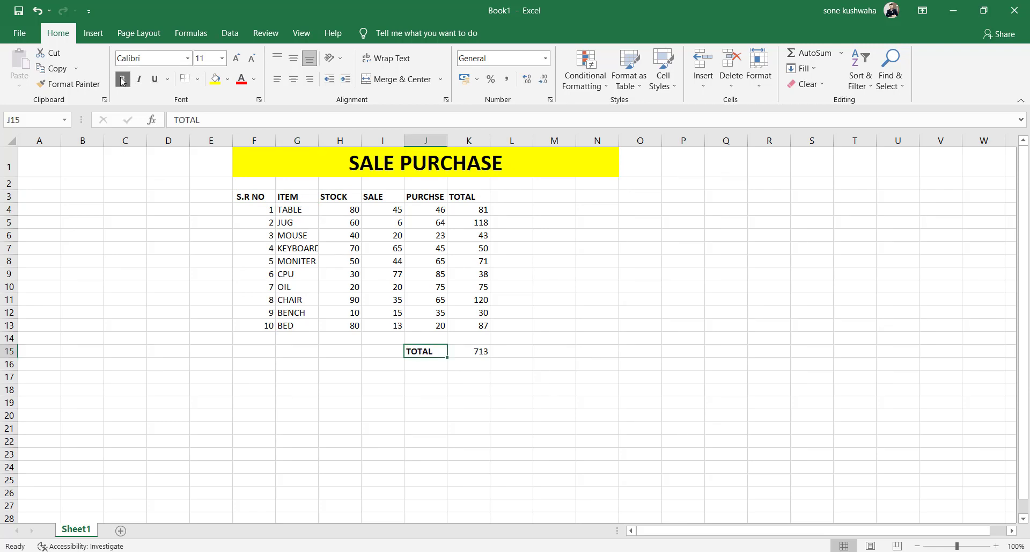